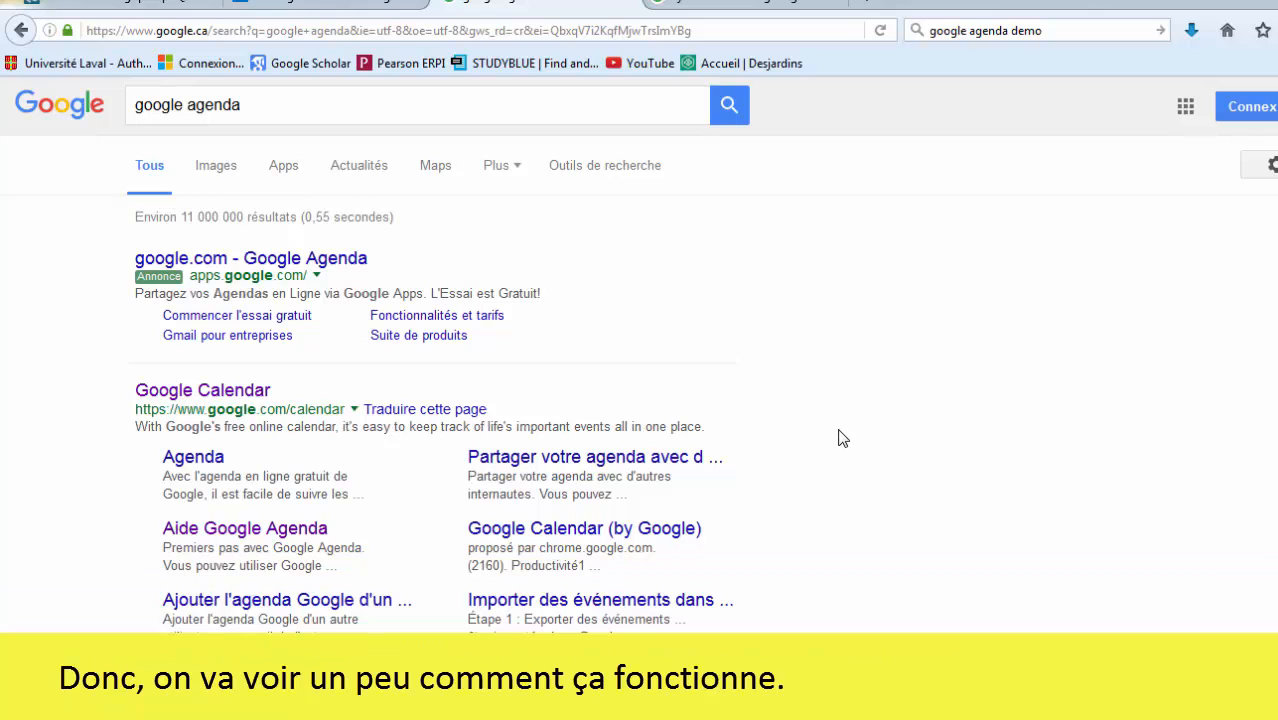
# Step: Open Google Calendar from the search results and sign in to the AIDE Techno account with its password
pyautogui.click(228, 392)
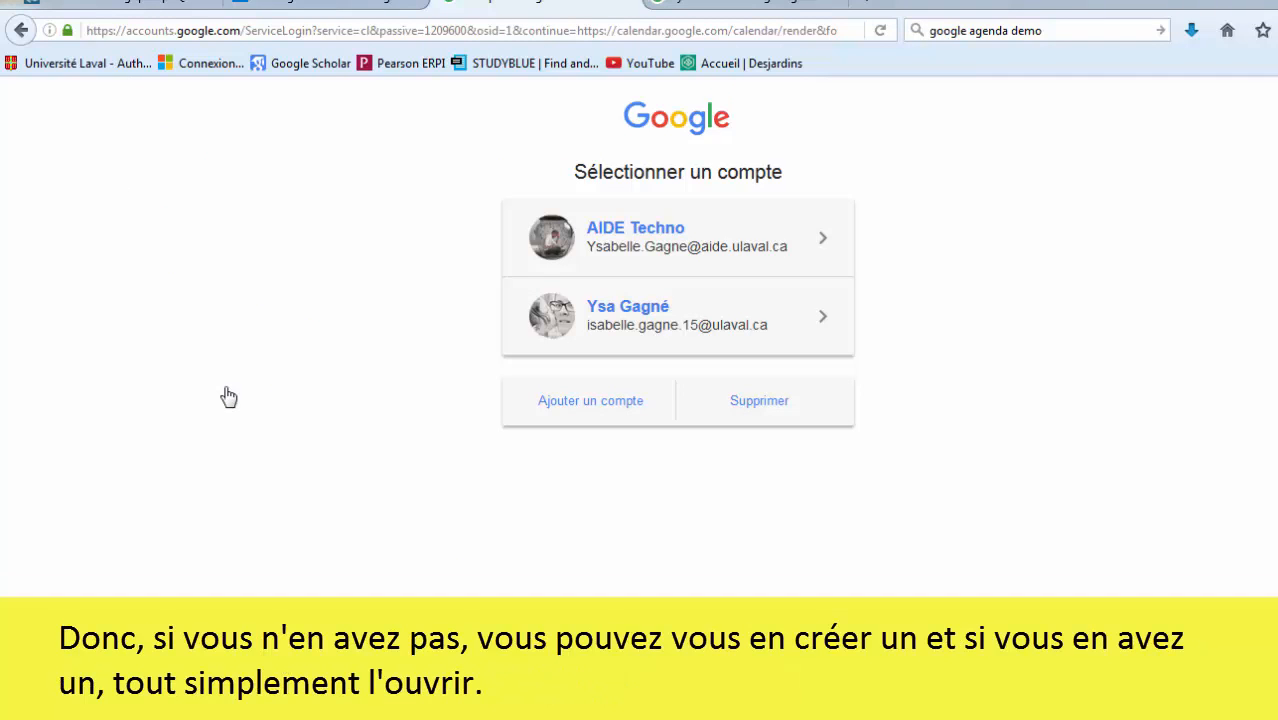
pyautogui.click(736, 218)
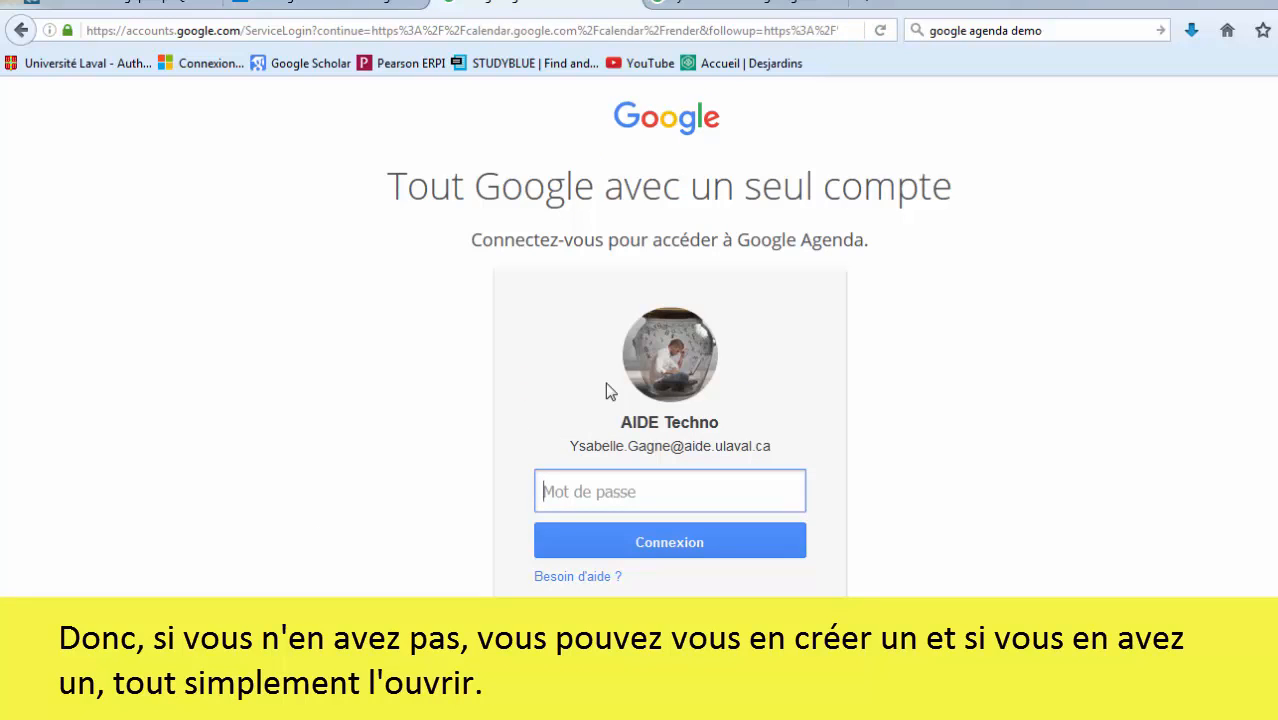
pyautogui.write('********')
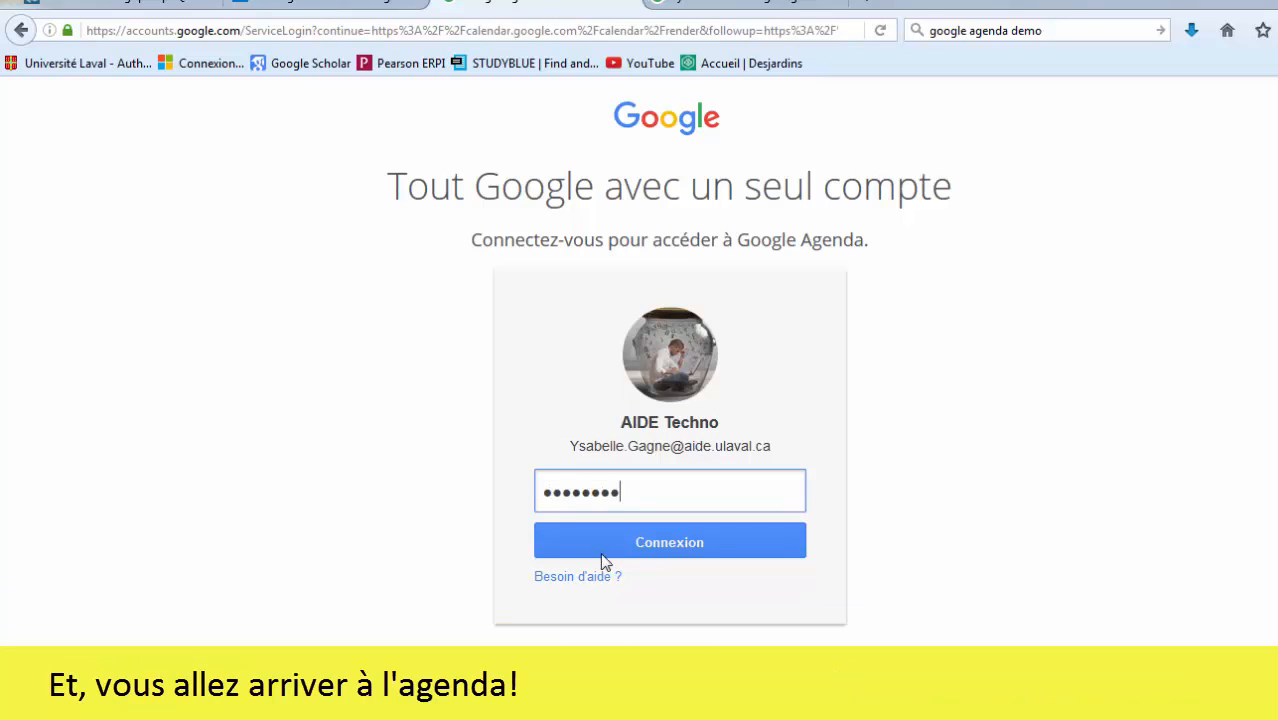
pyautogui.click(614, 541)
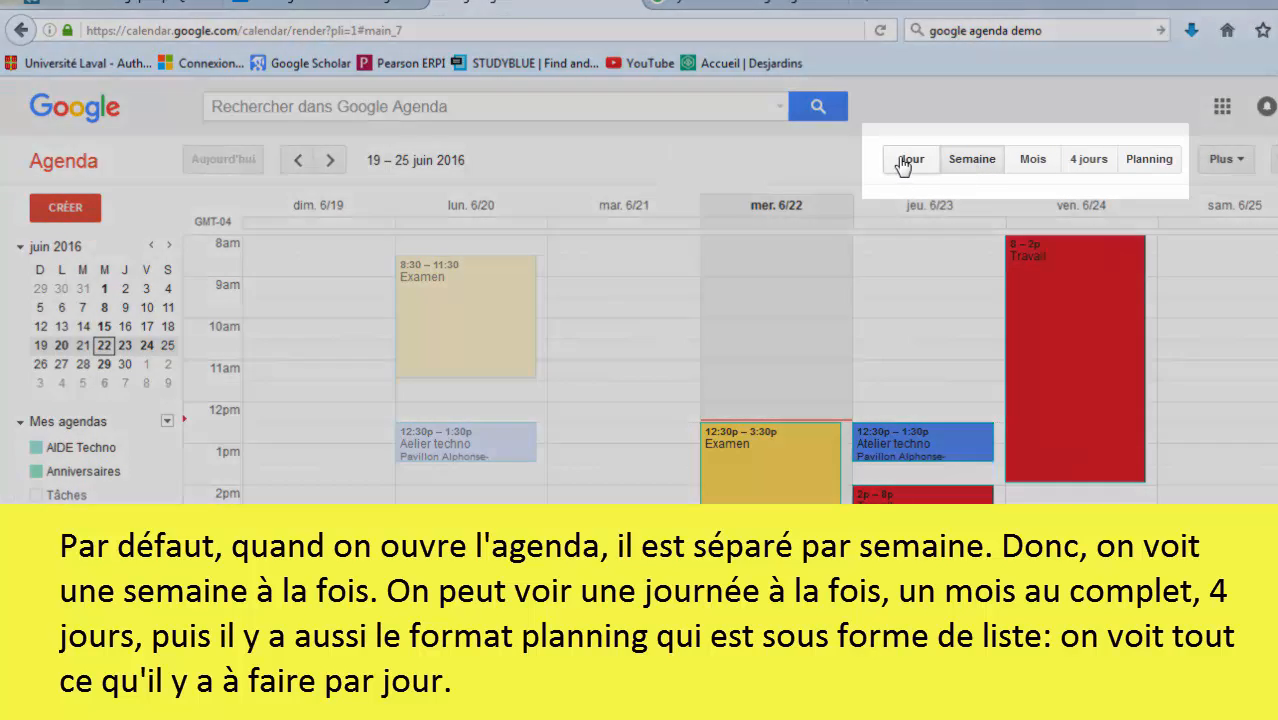
# Step: Preview the calendar in the day, month, 4-day and planning views, then return to the week view
pyautogui.click(907, 162)
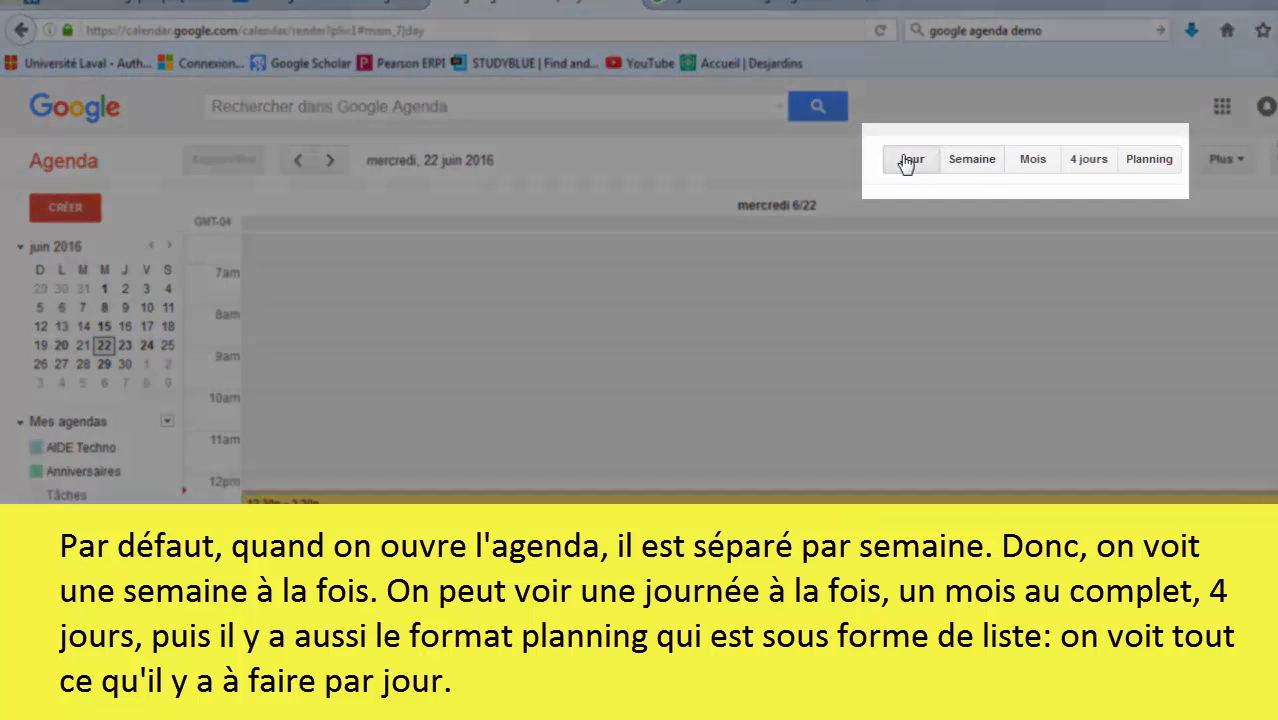
pyautogui.click(1035, 162)
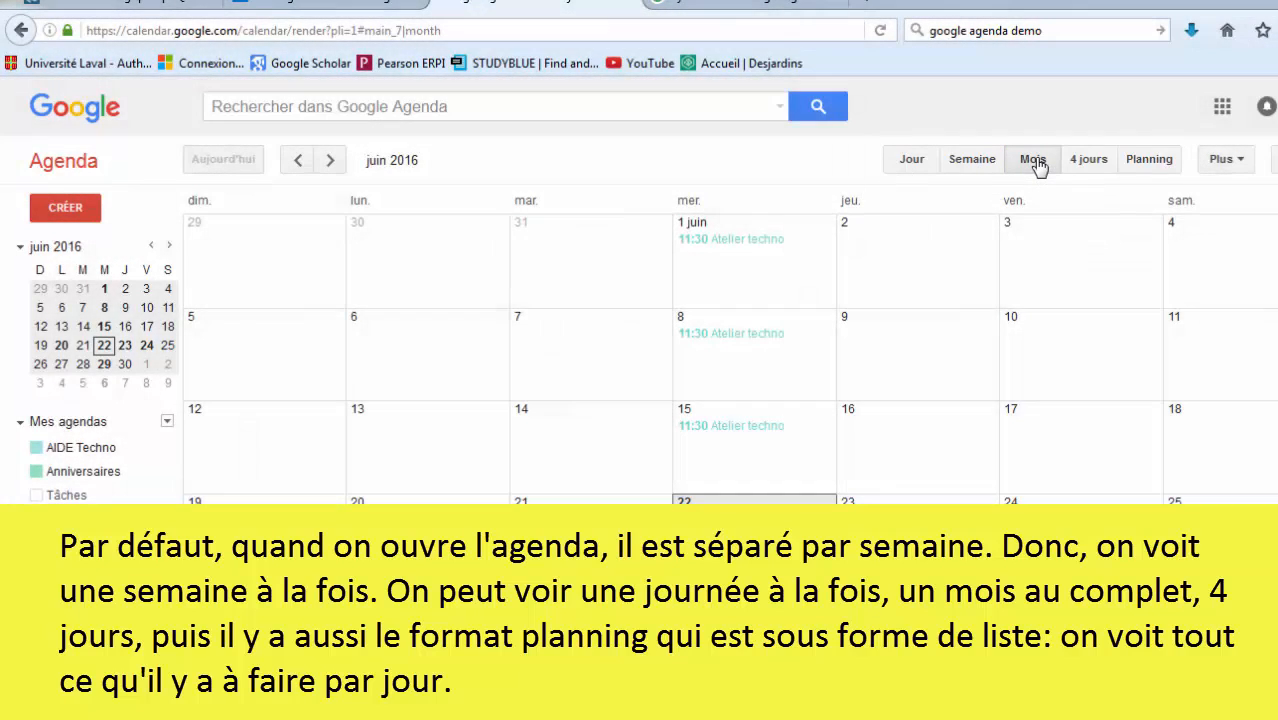
pyautogui.click(1088, 162)
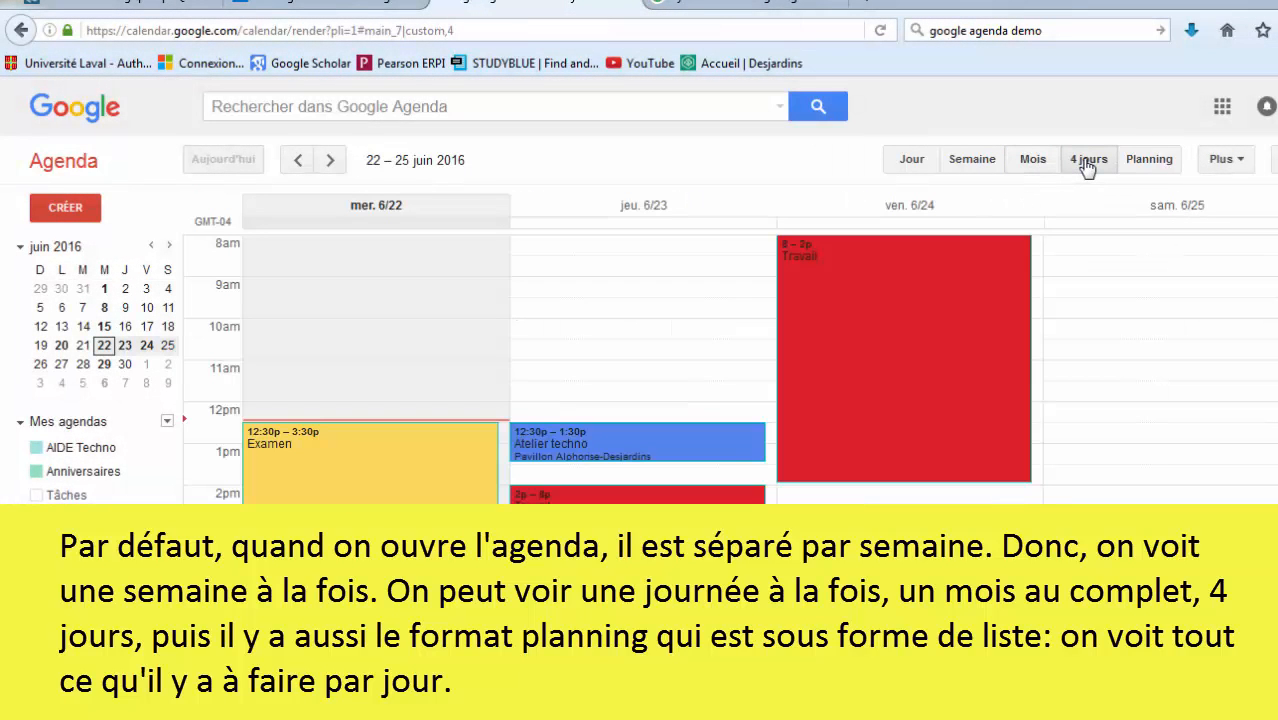
pyautogui.click(1152, 163)
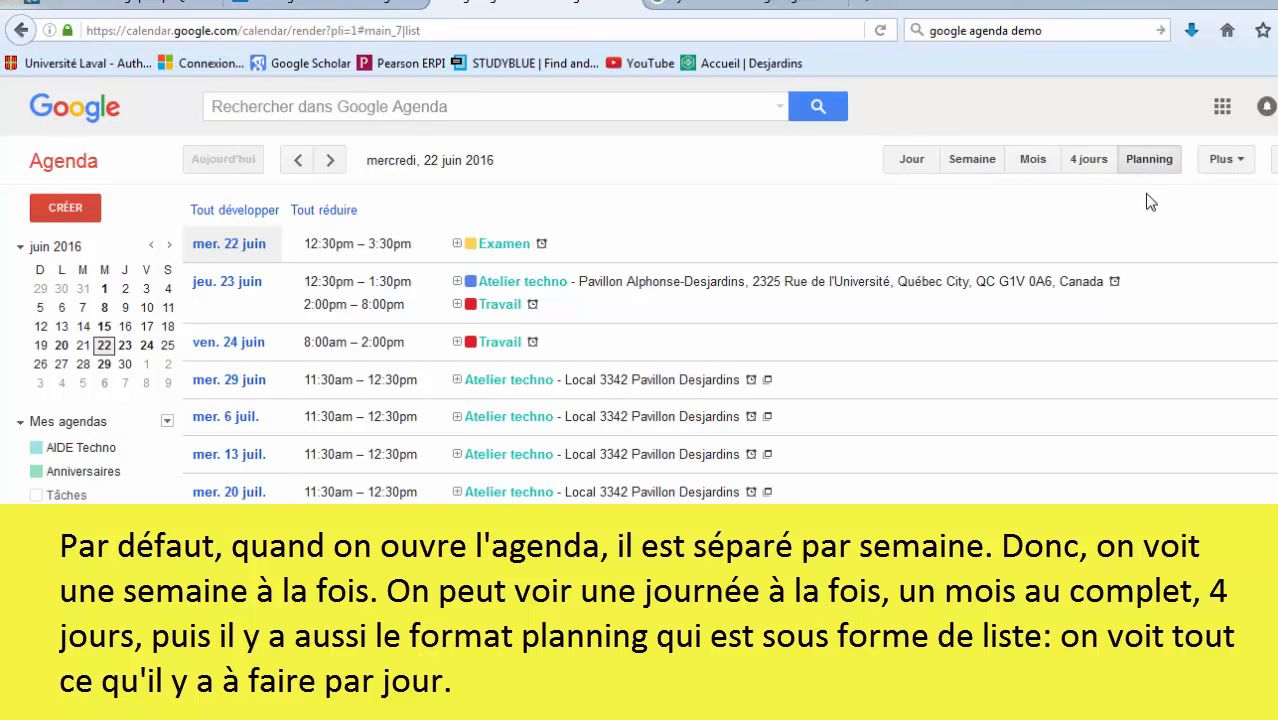
pyautogui.click(972, 164)
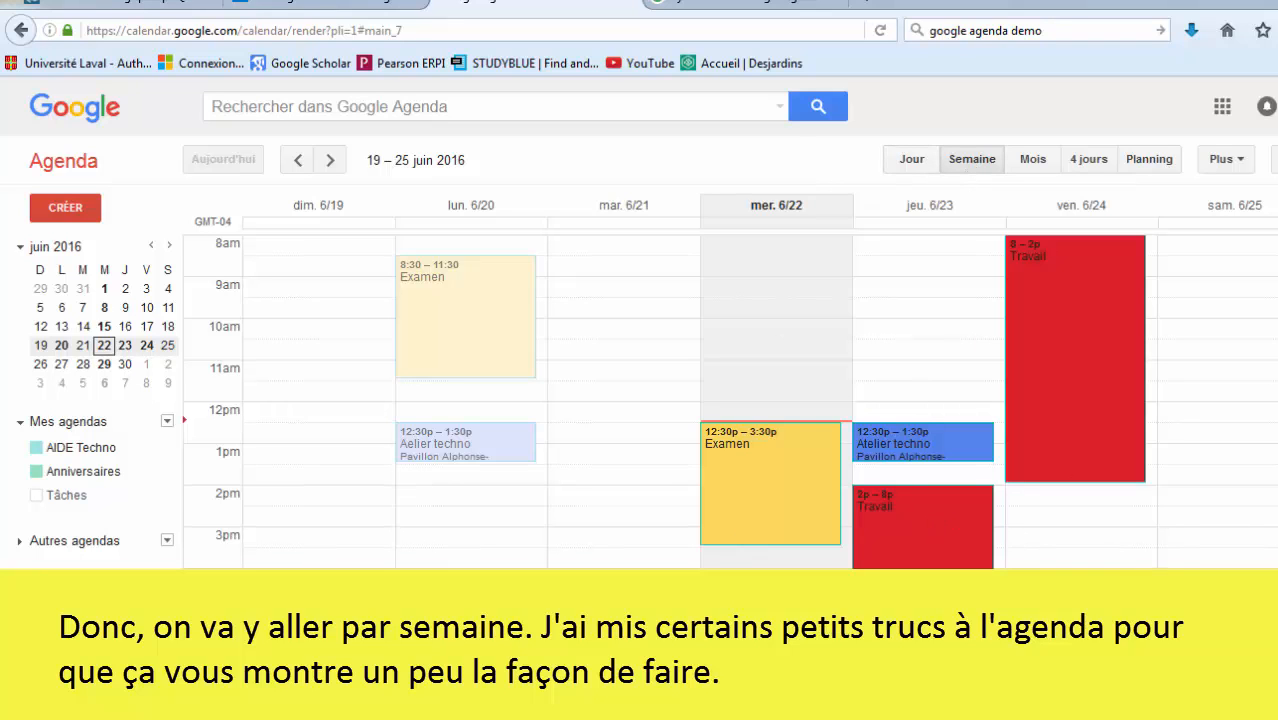
pyautogui.scroll(-3, 730, 400)
pyautogui.scroll(5, 730, 400)
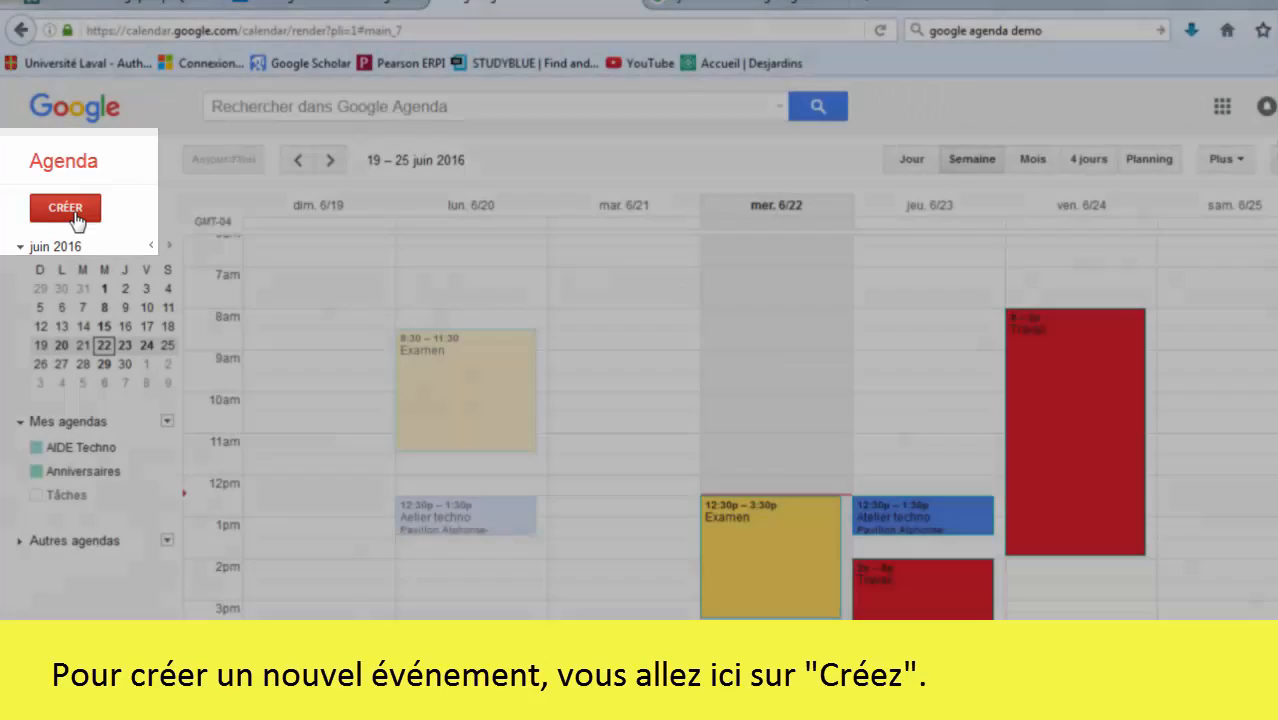
# Step: Create a new calendar event titled "Atelier Tecno"
pyautogui.click(66, 208)
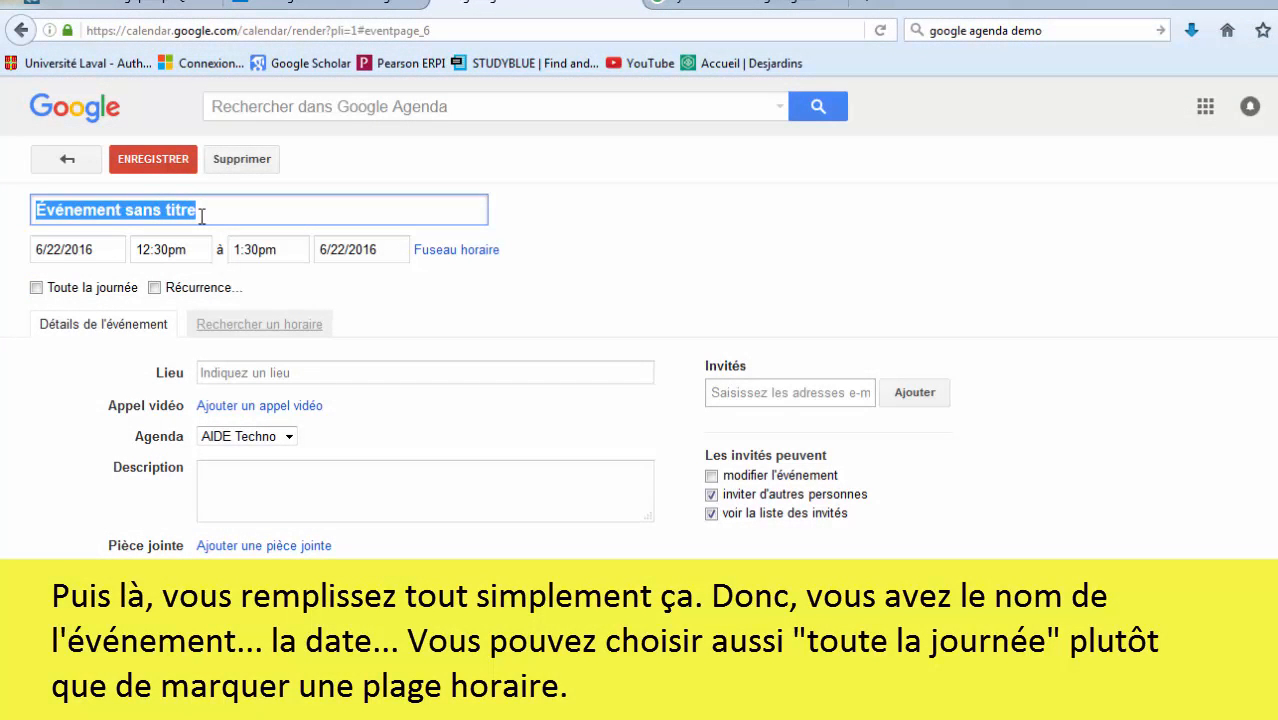
pyautogui.press('BackSpace')
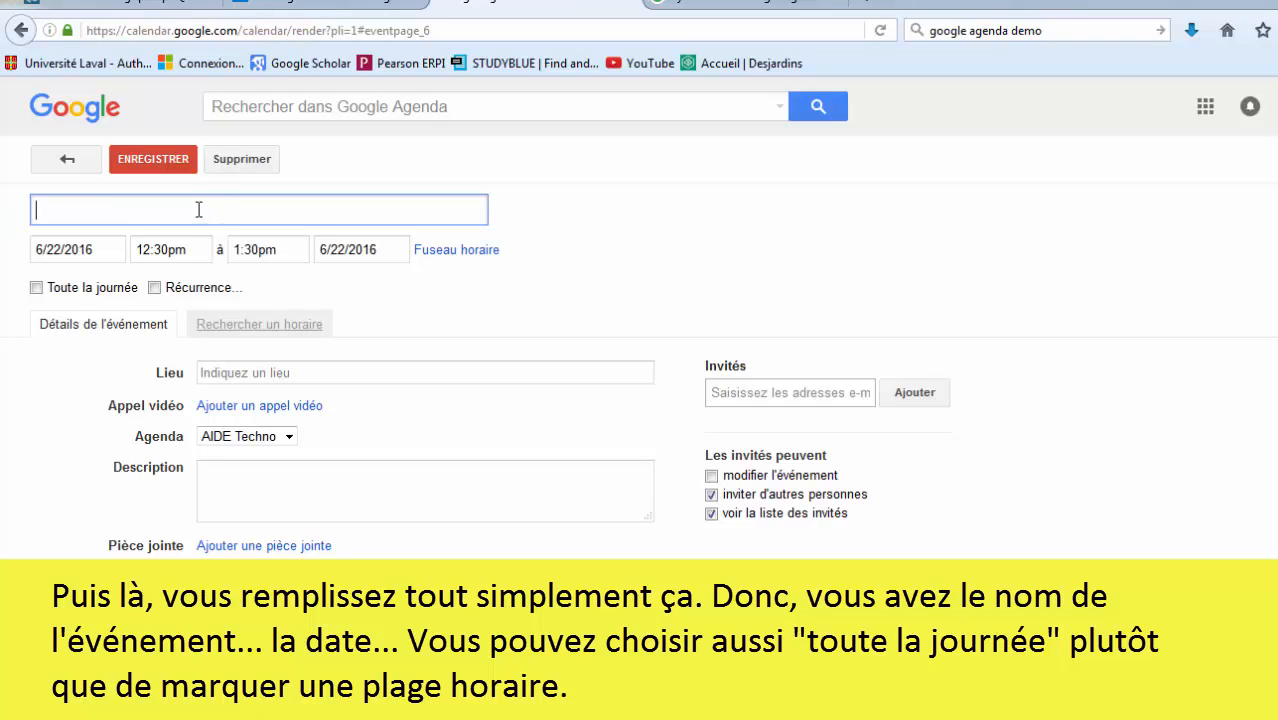
pyautogui.write('Atelier Tecno')
# Step: Set the event's date to 6/24/2016 and its start time to 3:30pm
pyautogui.click(104, 250)
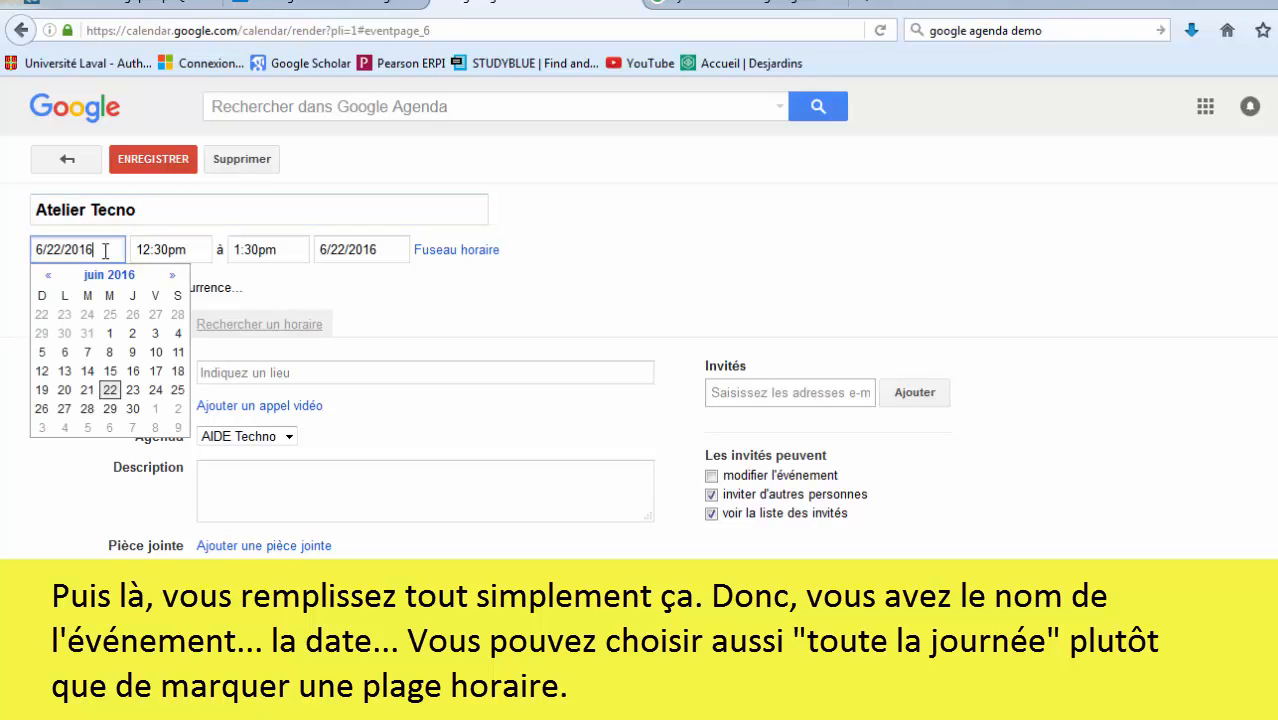
pyautogui.click(155, 392)
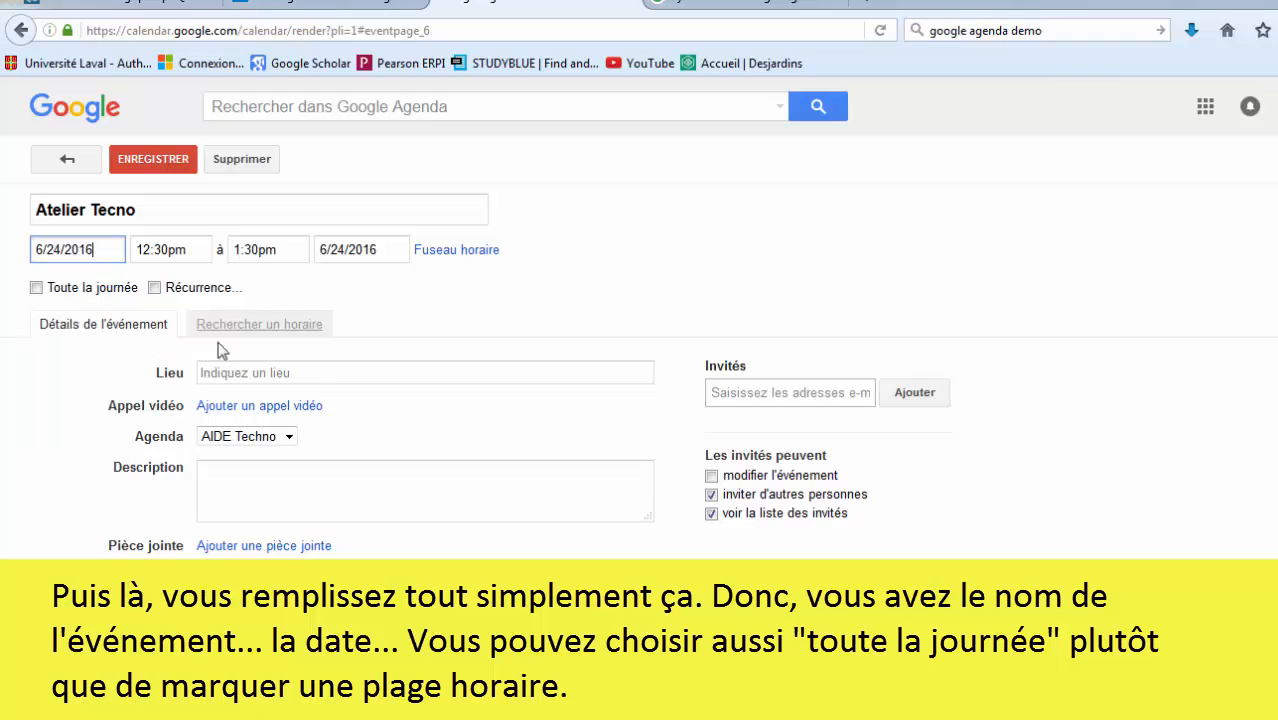
pyautogui.click(168, 254)
pyautogui.scroll(-3, 195, 367)
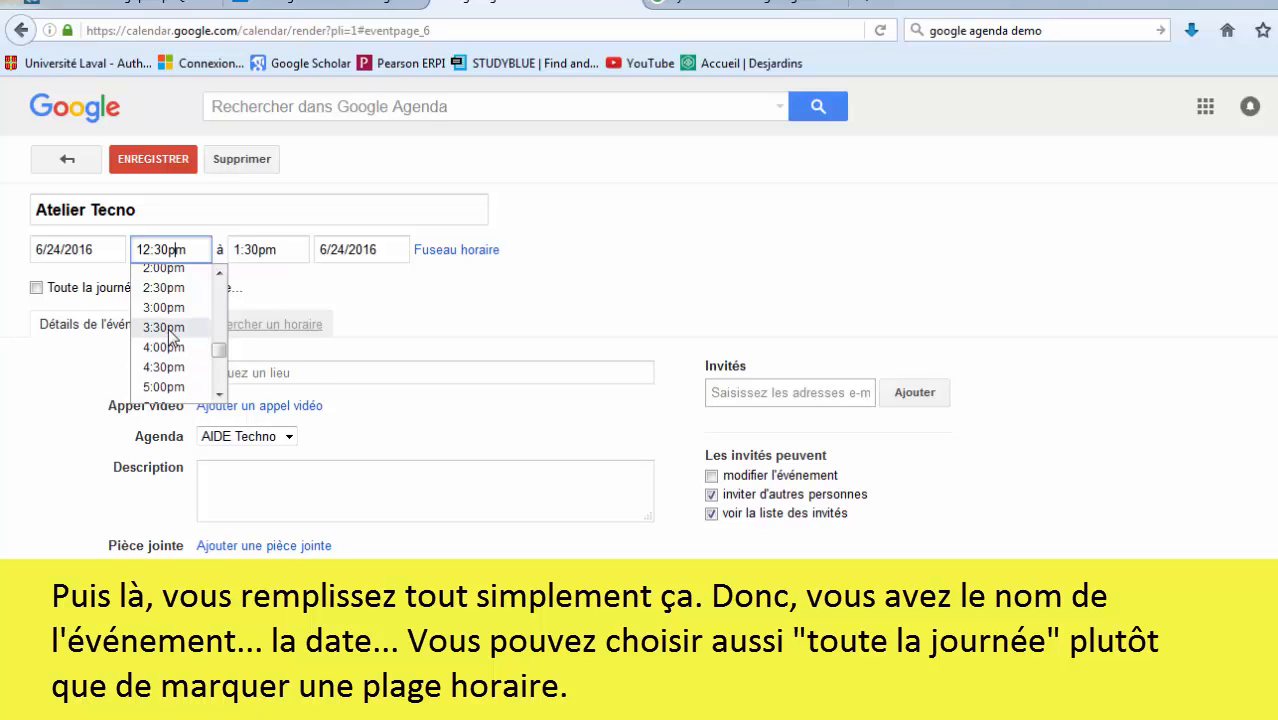
pyautogui.click(166, 330)
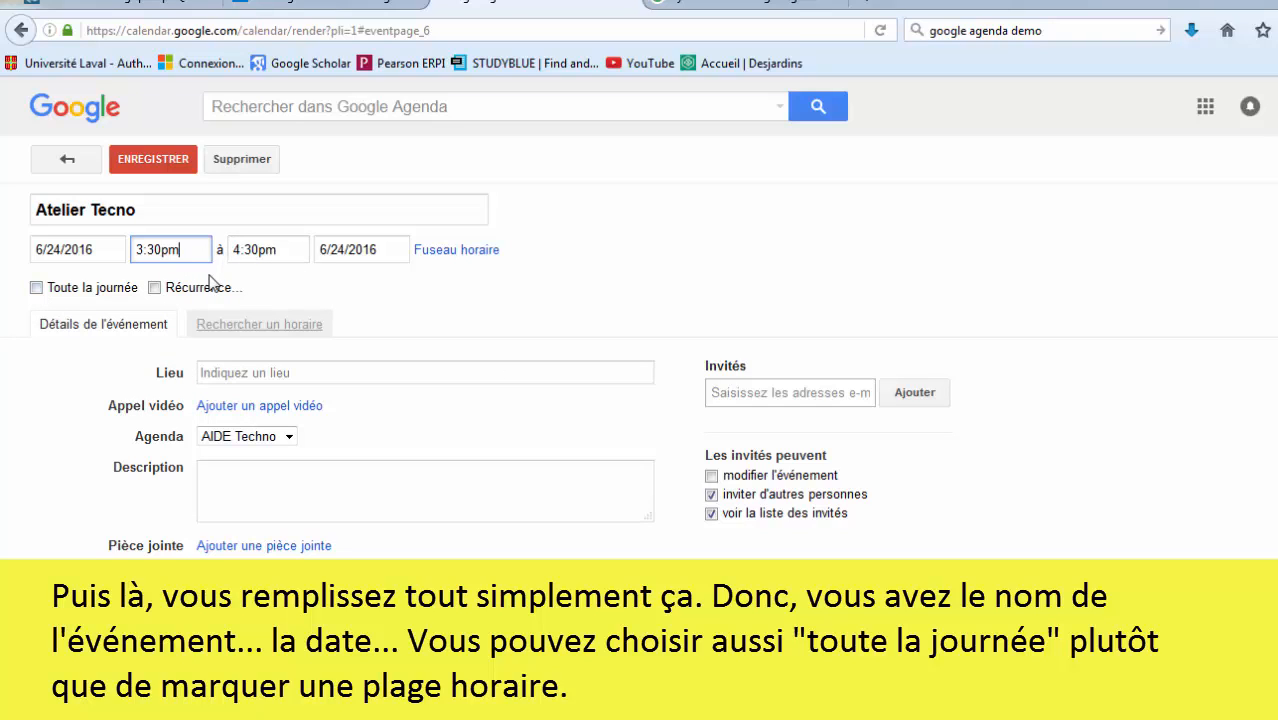
# Step: Examine the recurrence frequencies and repeat options offered for the event, and leave without setting a recurrence
pyautogui.click(155, 288)
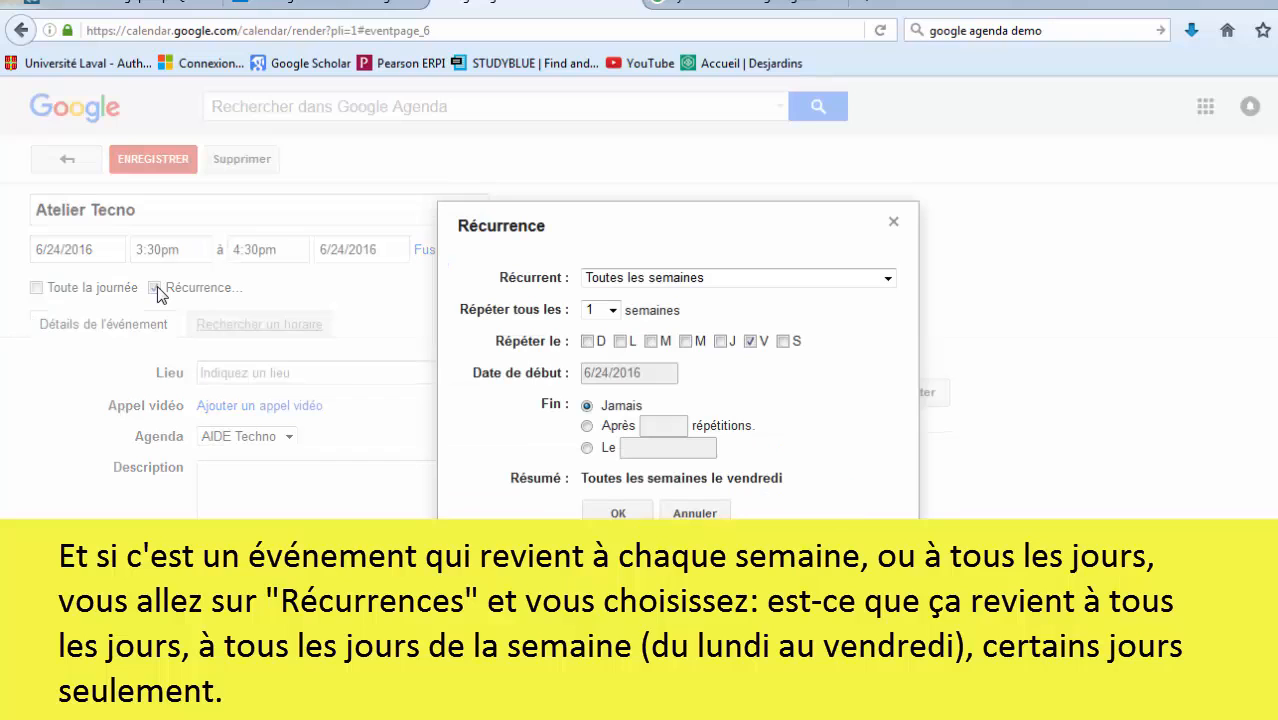
pyautogui.click(887, 280)
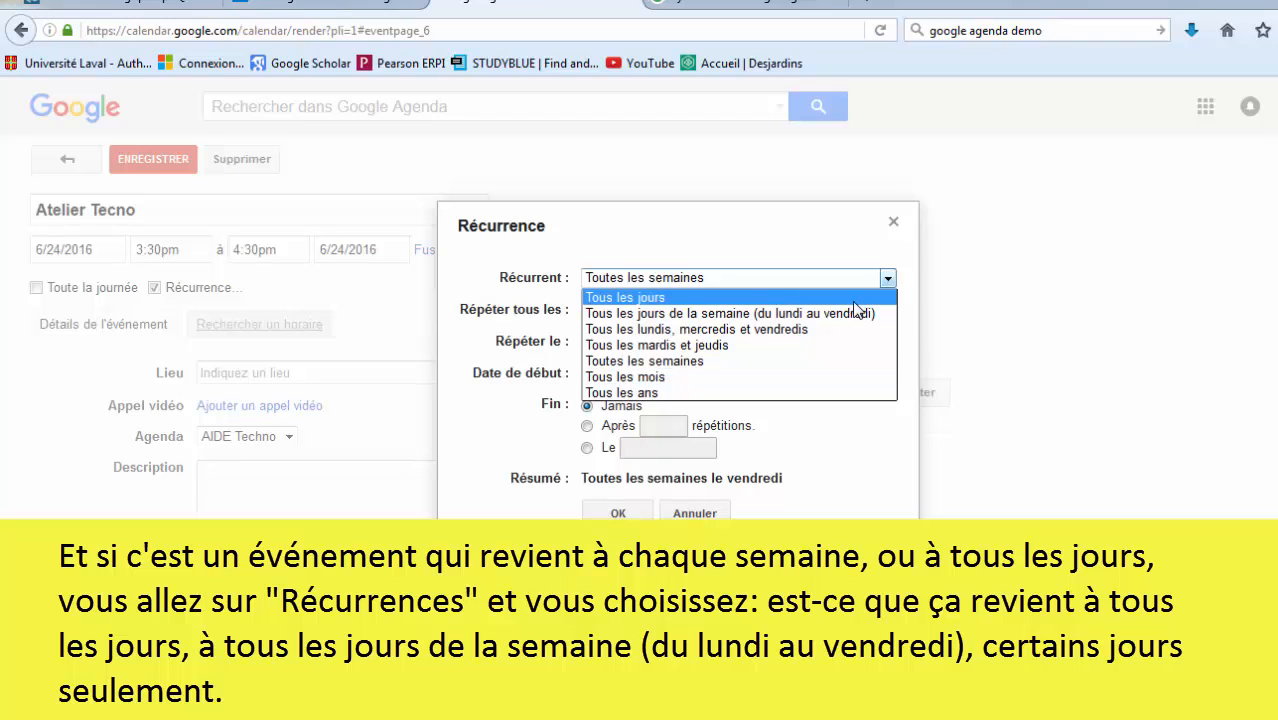
pyautogui.click(771, 244)
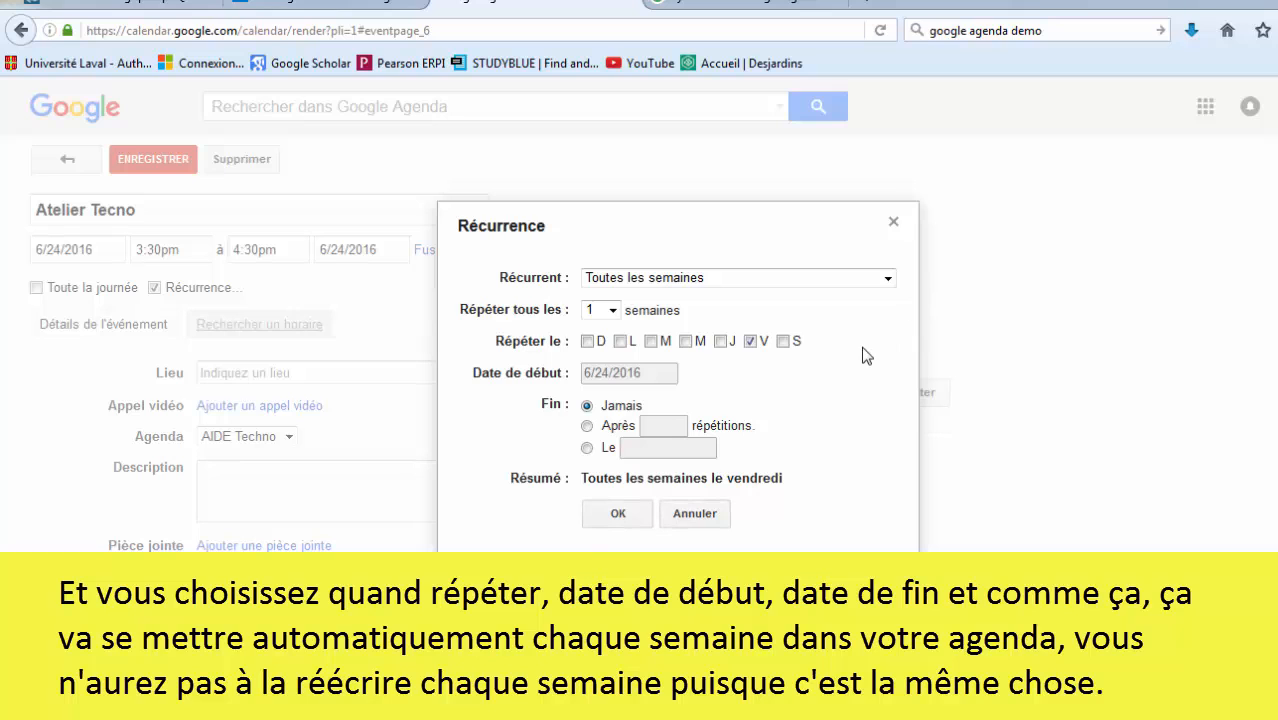
pyautogui.click(894, 226)
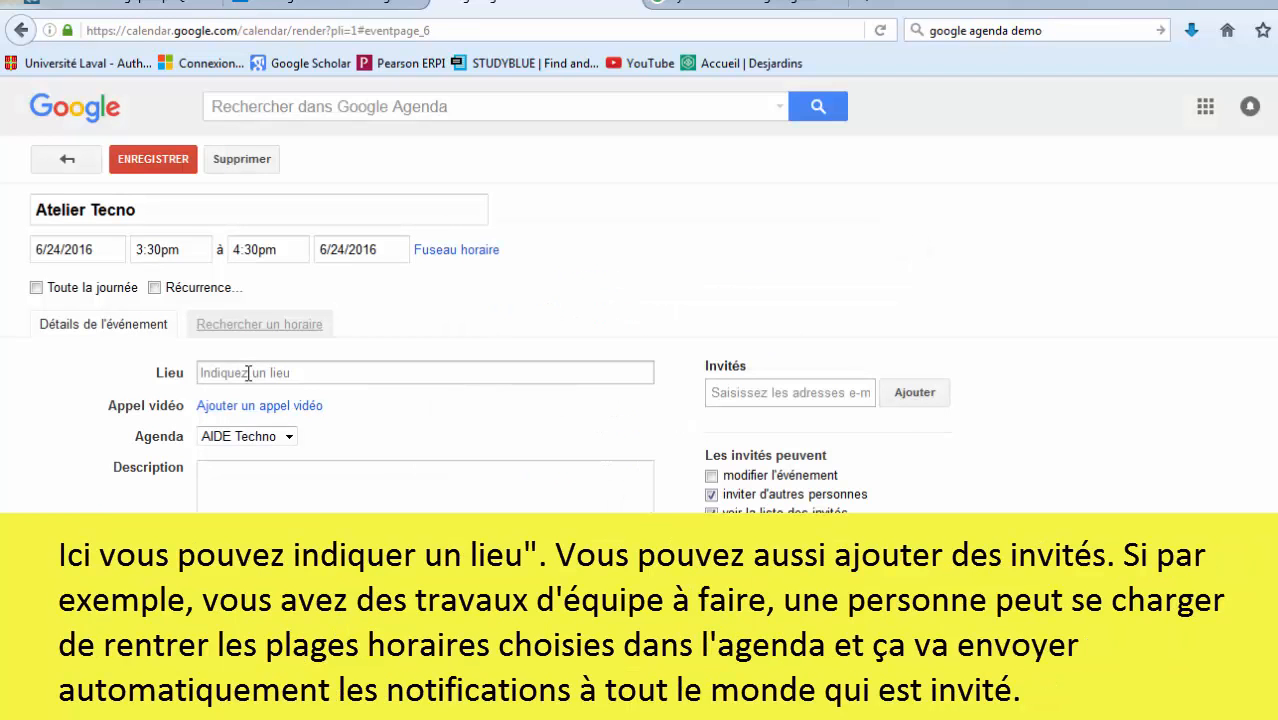
# Step: Set the event's location to the suggested Pavillon Alphonse-Desjardins
pyautogui.click(248, 373)
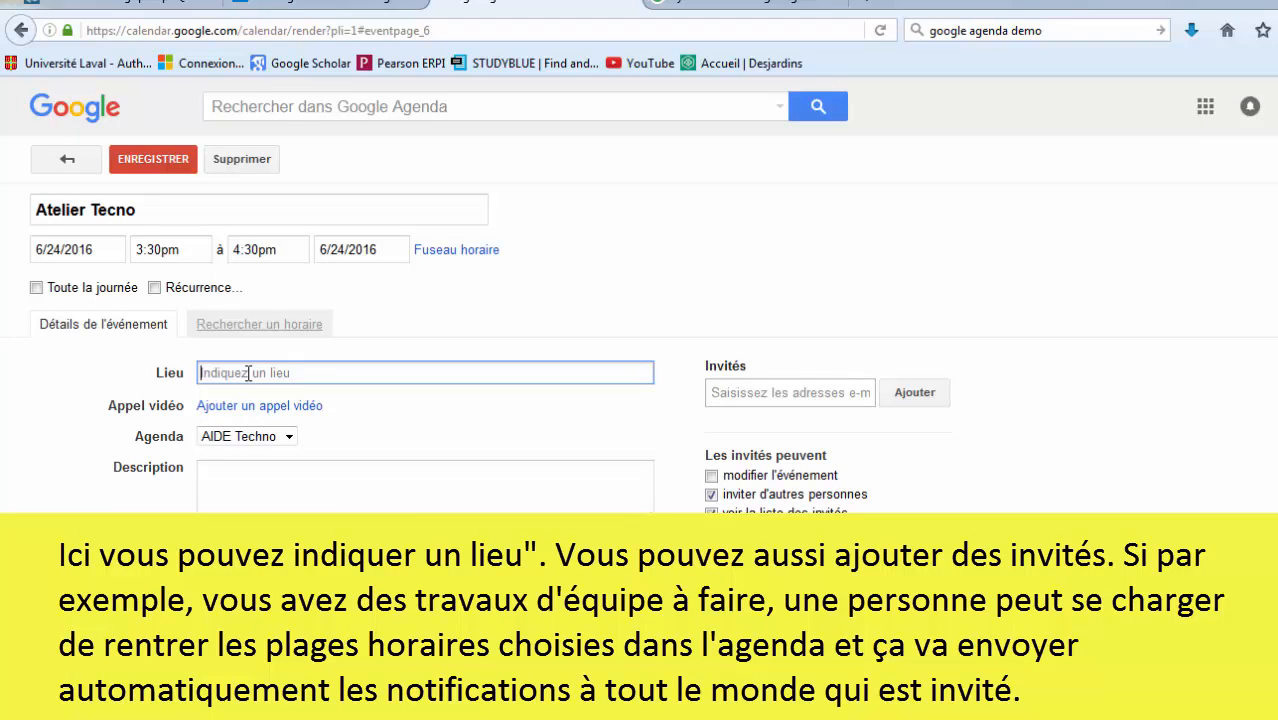
pyautogui.write('Pavill')
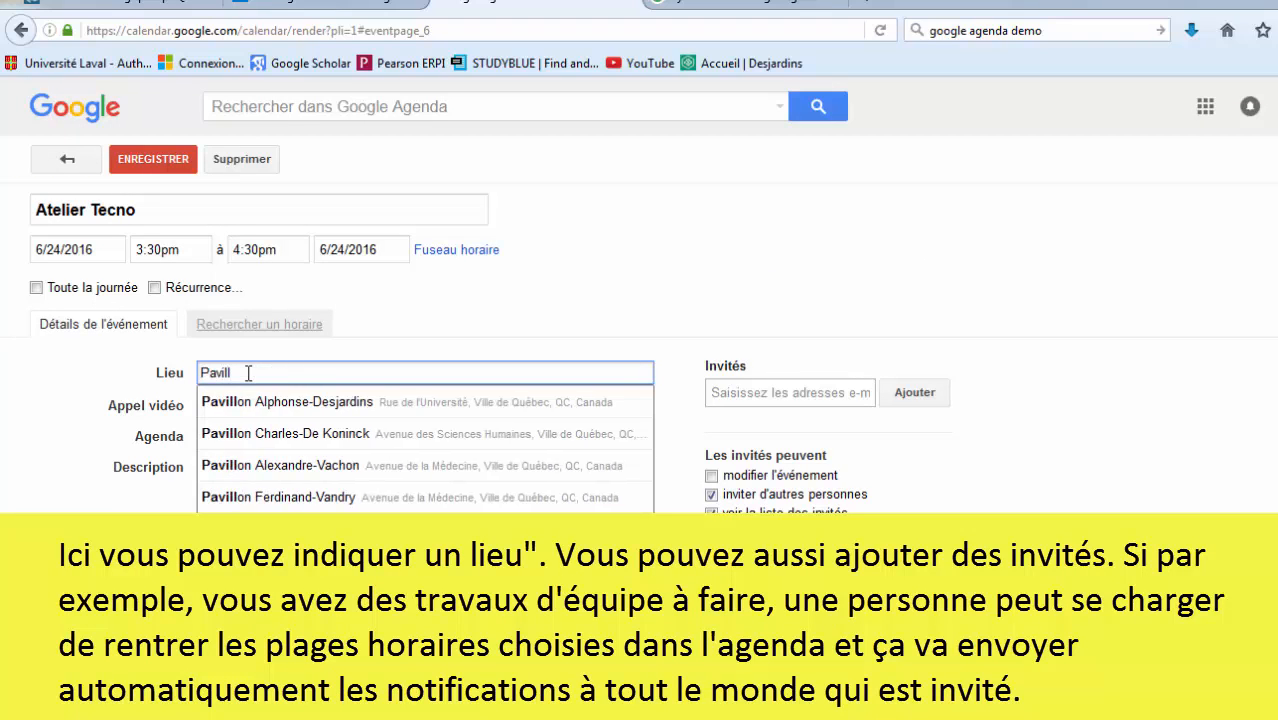
pyautogui.click(282, 402)
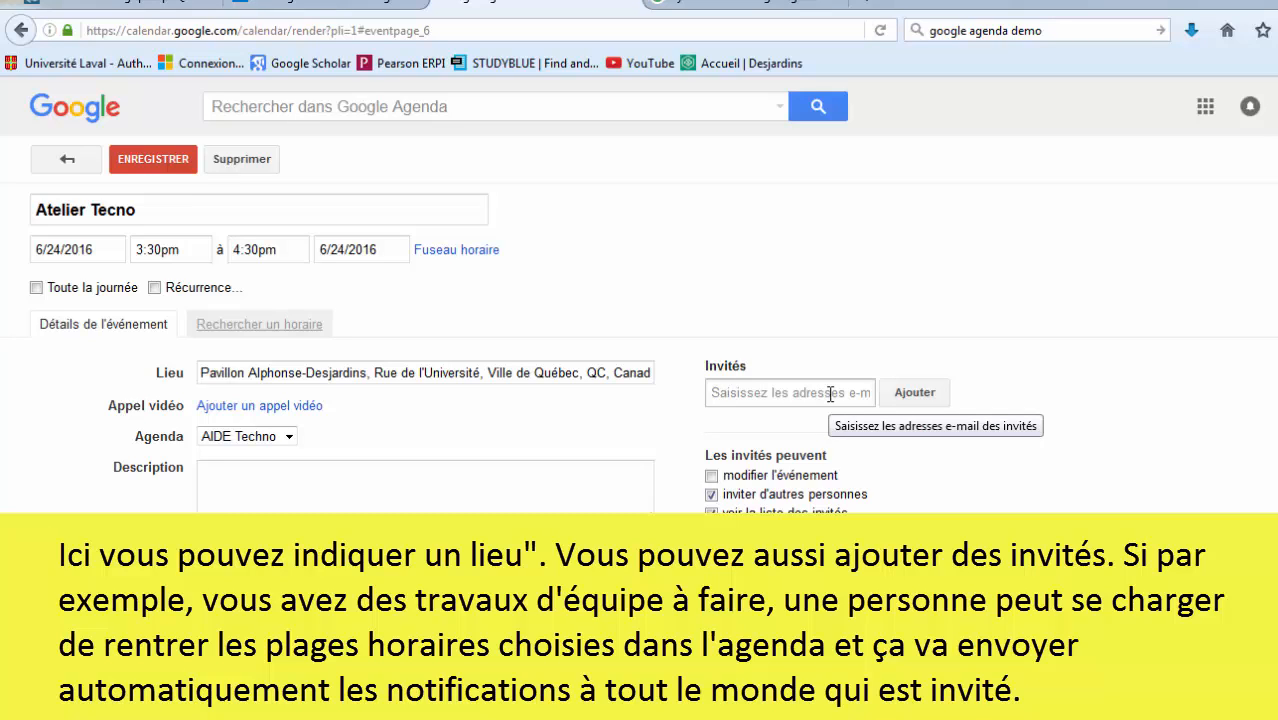
# Step: Leave the event's description empty and set the event colour to dark blue
pyautogui.click(310, 494)
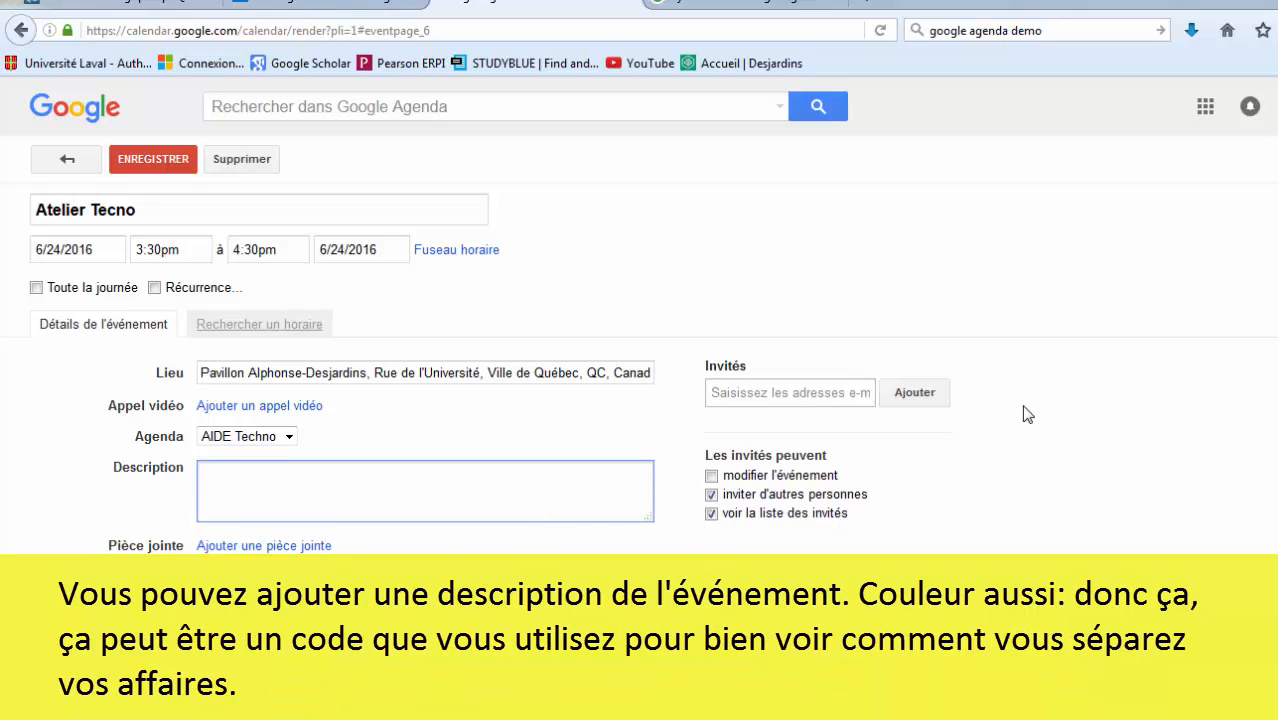
pyautogui.scroll(-1, 740, 425)
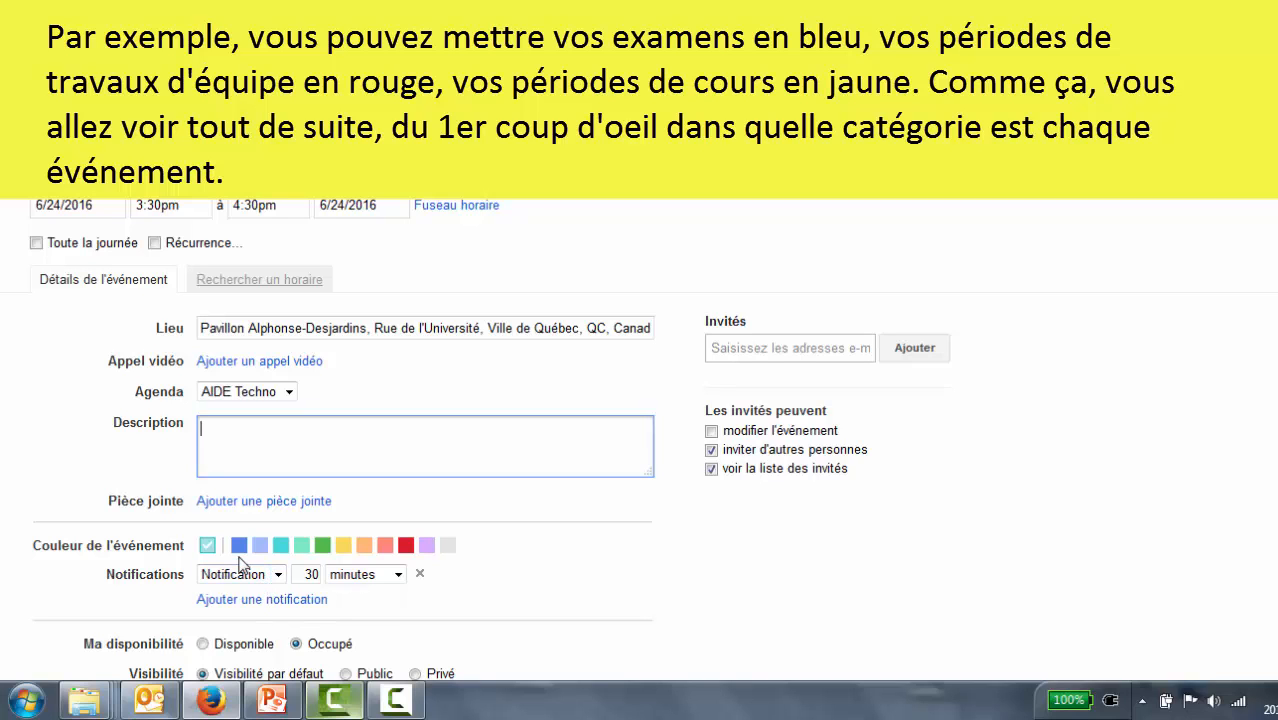
pyautogui.click(239, 545)
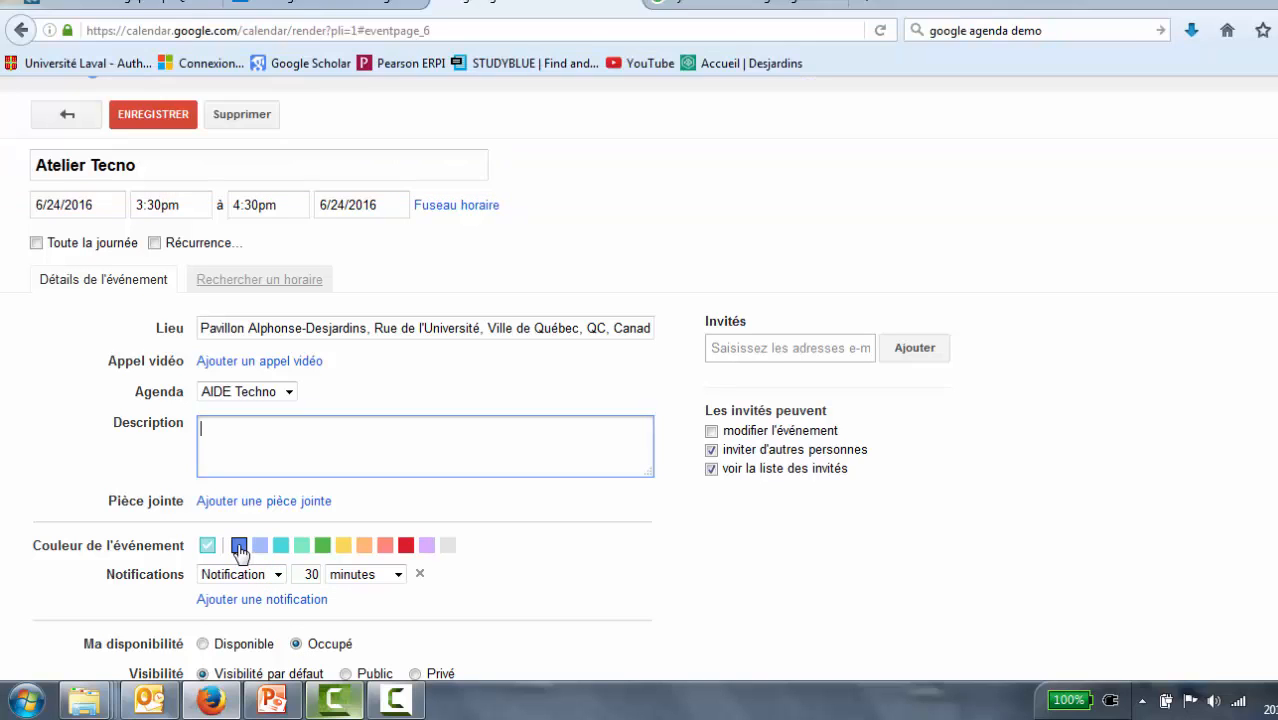
# Step: Examine the notification types and the time units available for the event's reminder without changing them
pyautogui.click(278, 575)
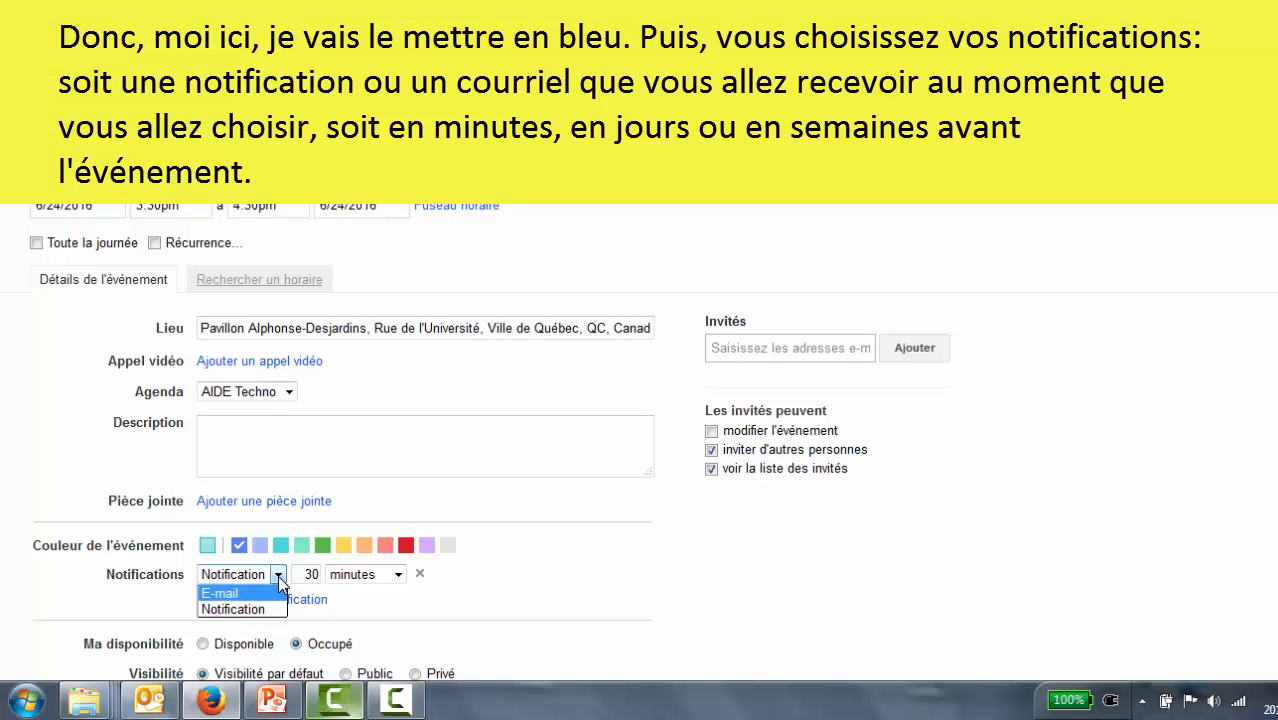
pyautogui.click(278, 575)
pyautogui.click(399, 575)
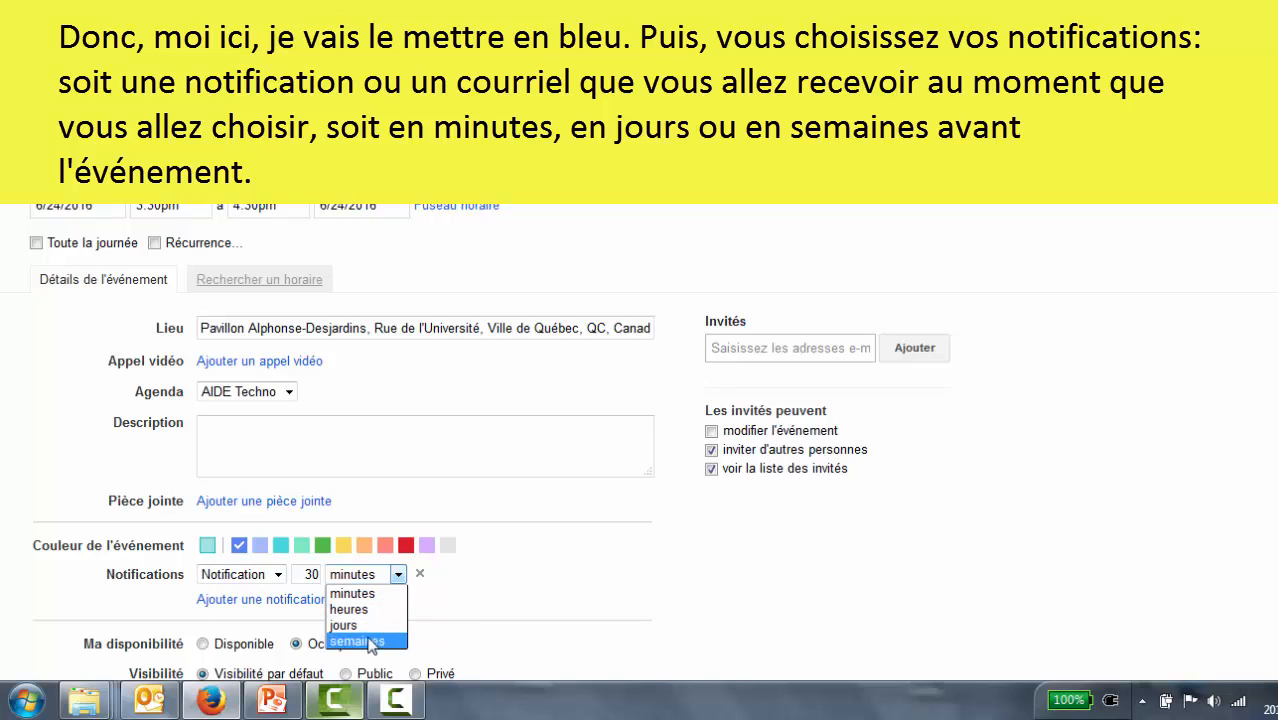
pyautogui.click(500, 594)
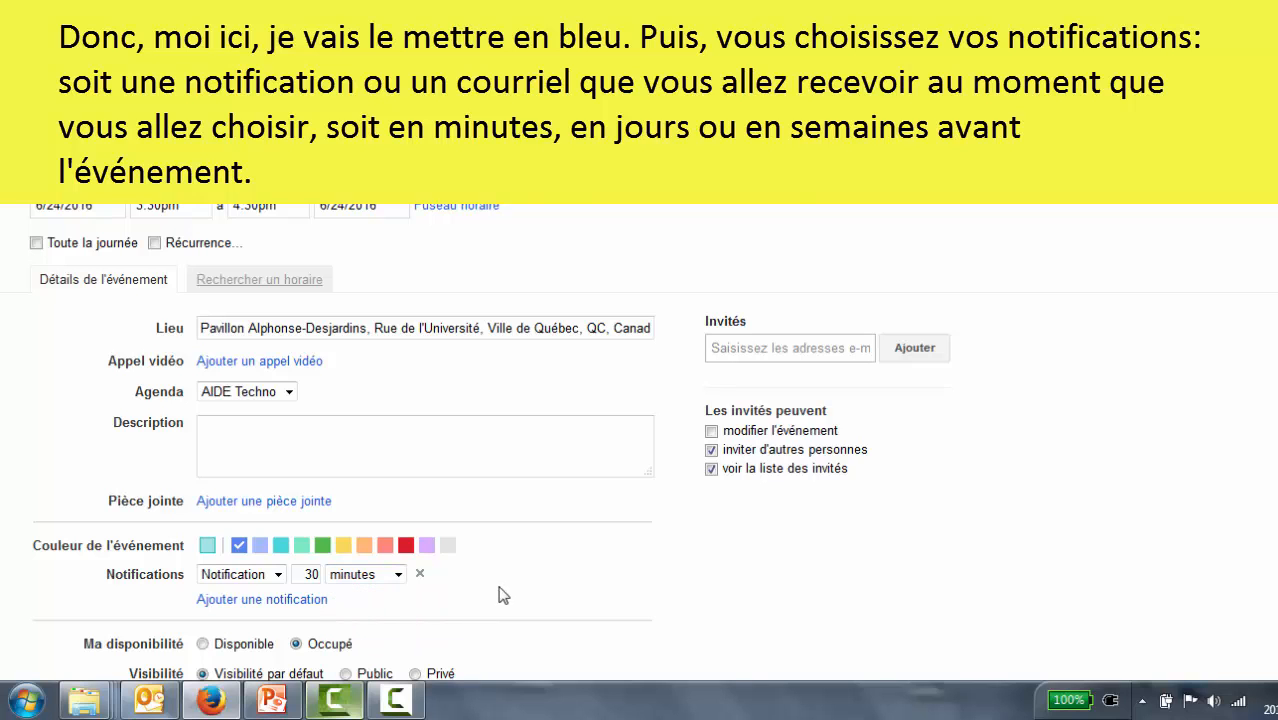
# Step: Save the Atelier Tecno event and check it in the week calendar
pyautogui.scroll(-2, 522, 551)
pyautogui.scroll(3, 522, 551)
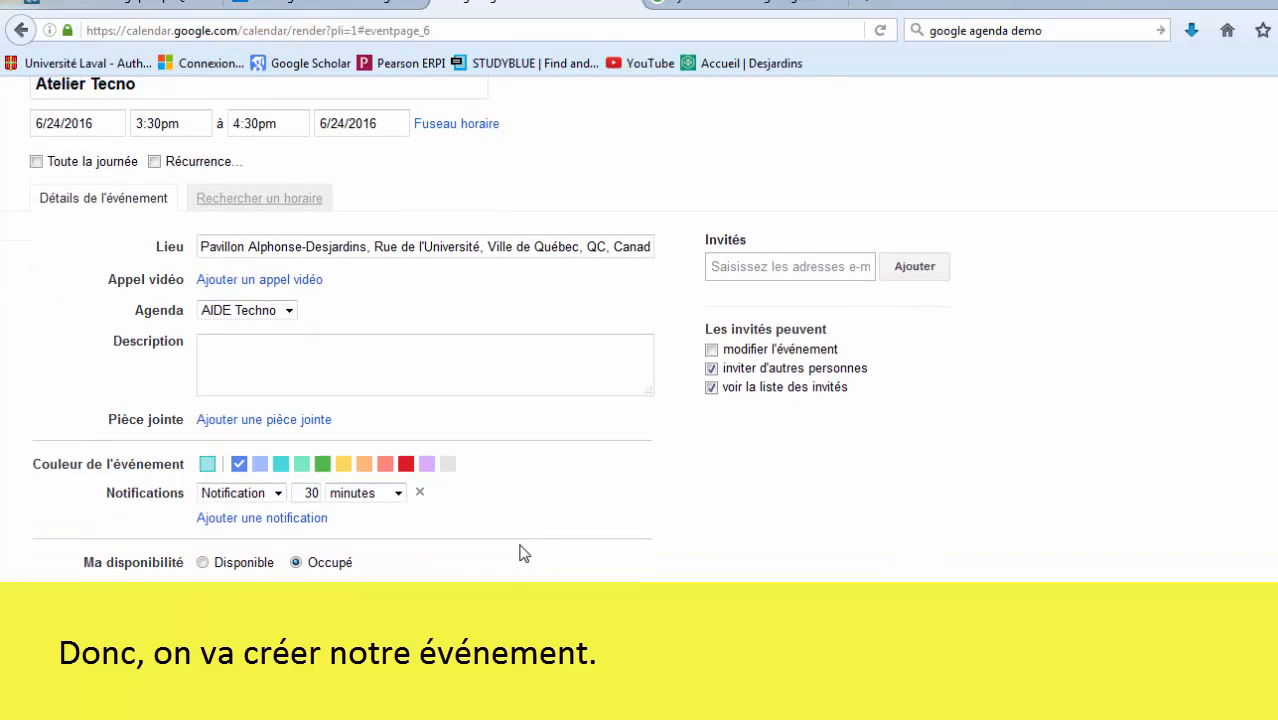
pyautogui.click(143, 163)
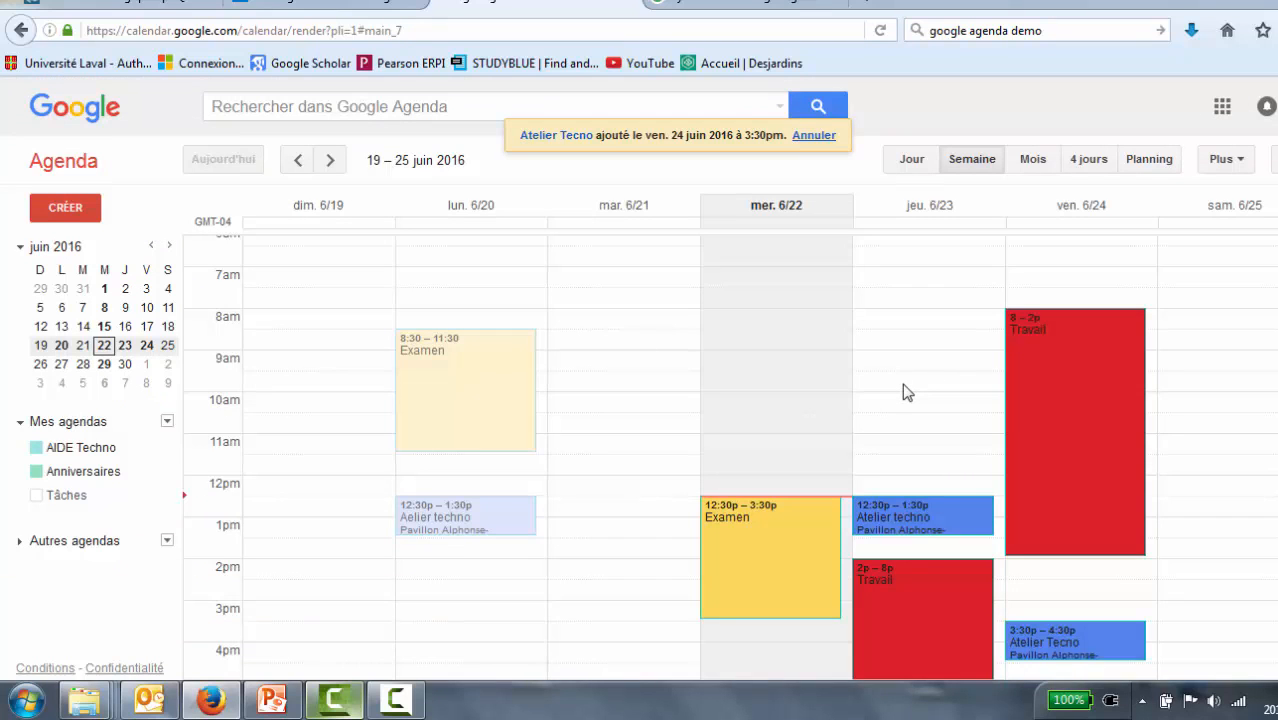
pyautogui.scroll(-2, 918, 436)
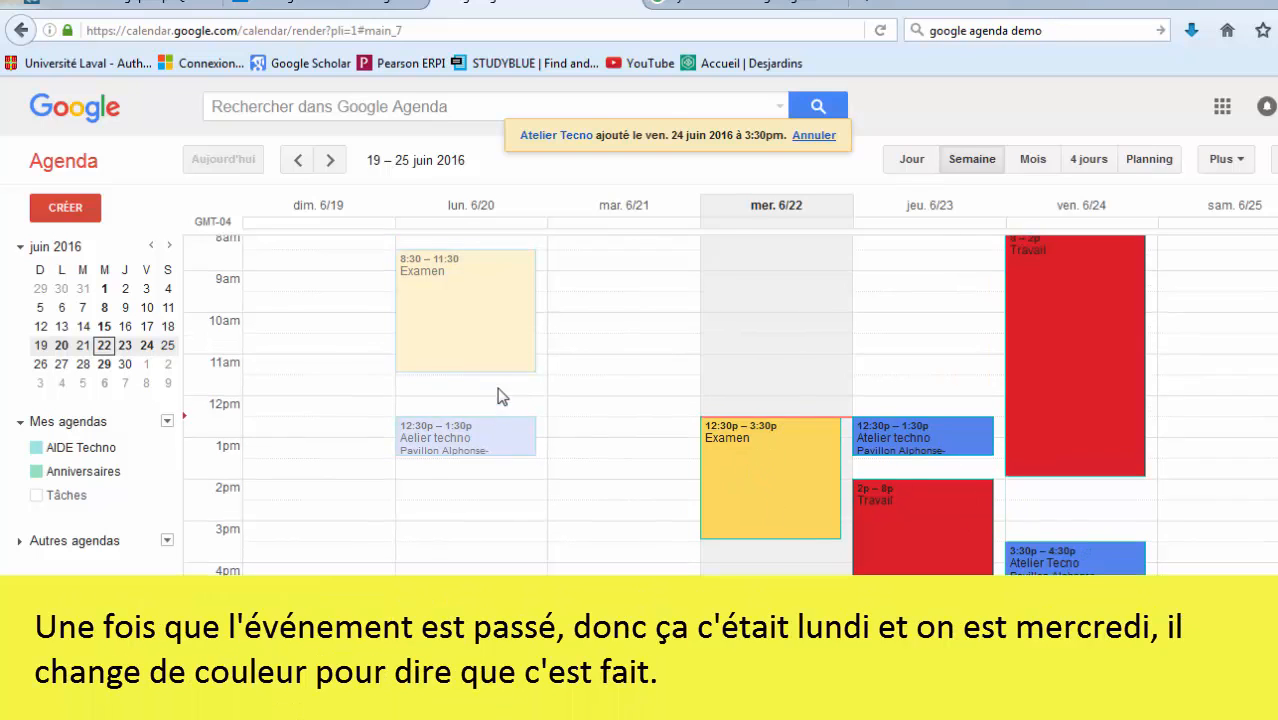
pyautogui.scroll(1, 489, 364)
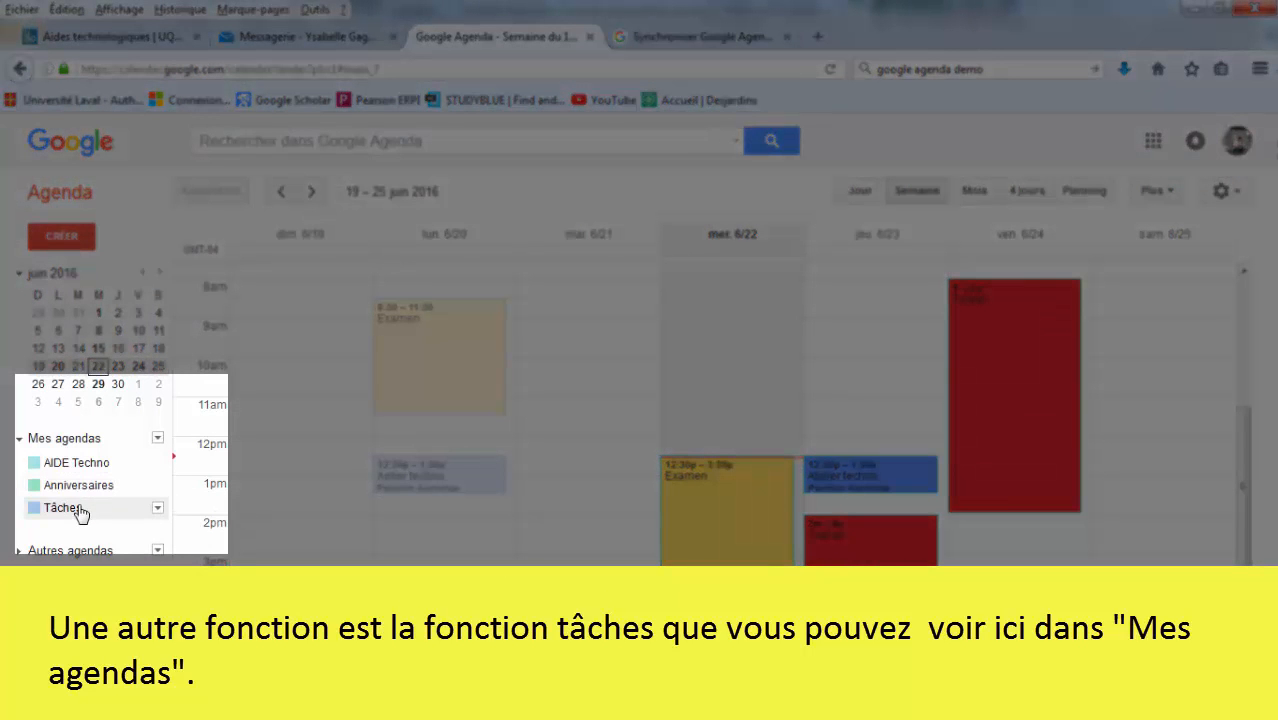
# Step: Show the Tâches calendar and add a task due Friday, June 24 with a note about an appointment with a person
pyautogui.click(40, 511)
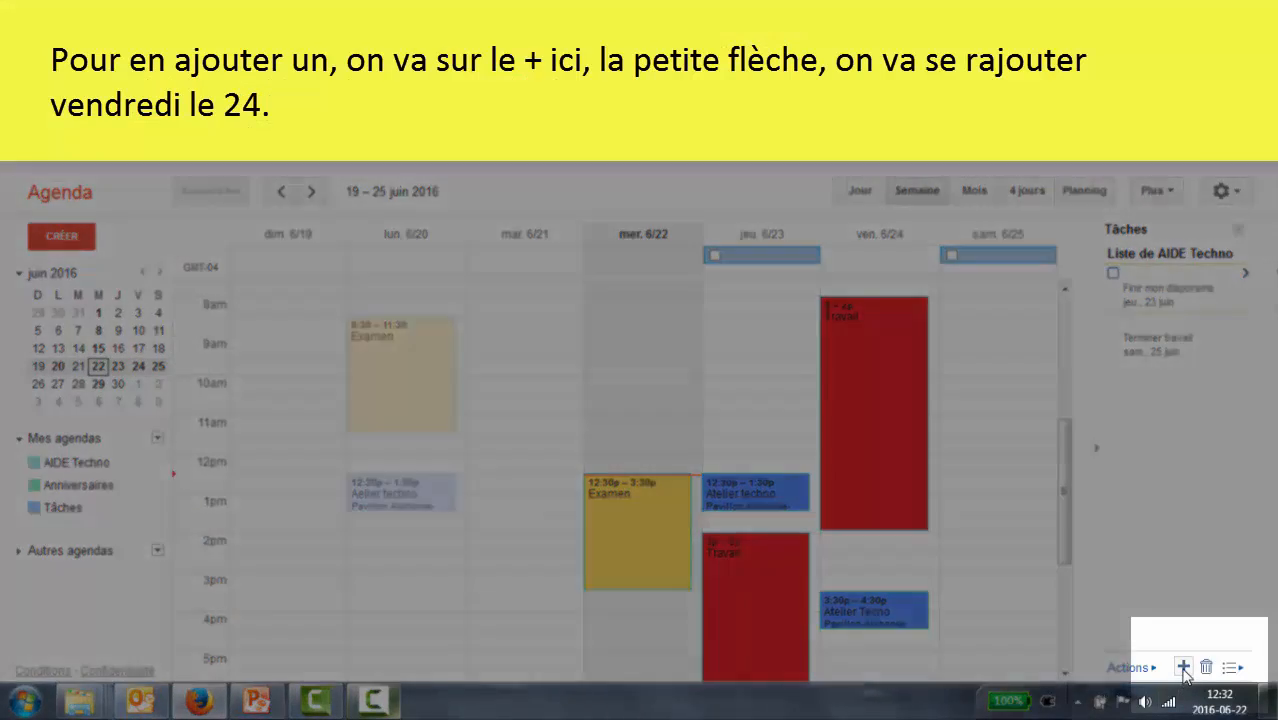
pyautogui.click(1183, 666)
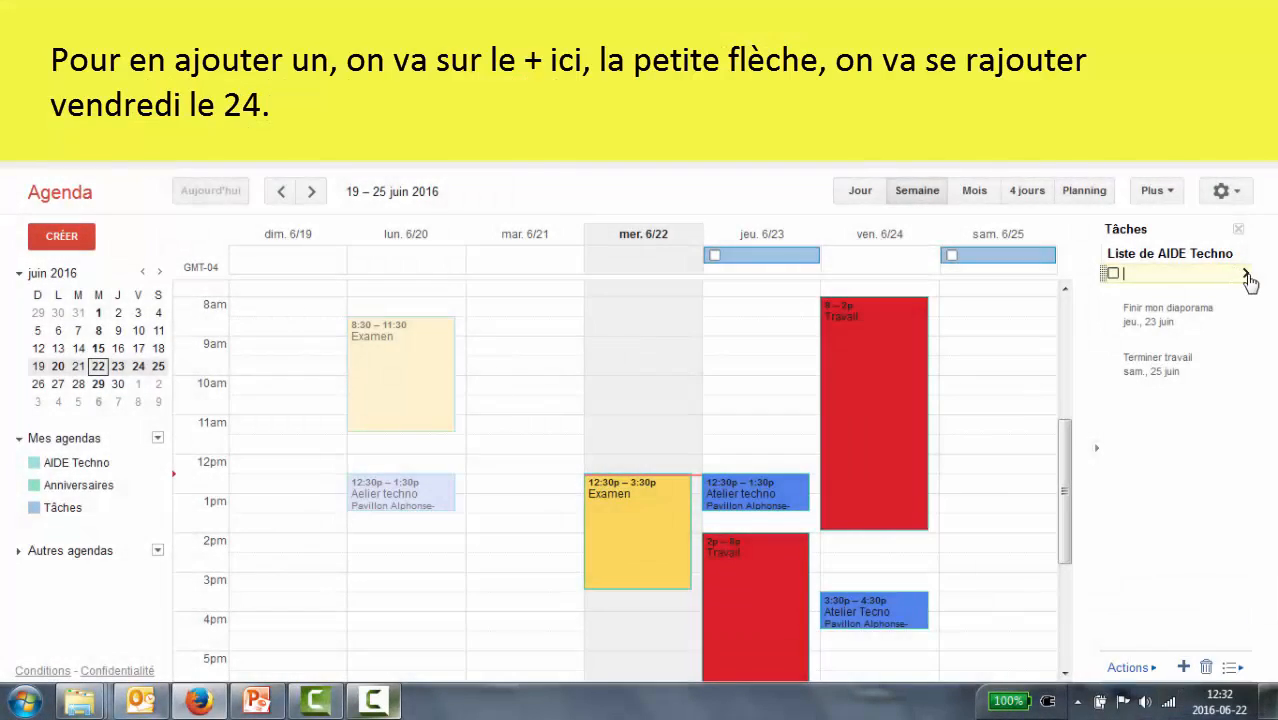
pyautogui.click(1246, 275)
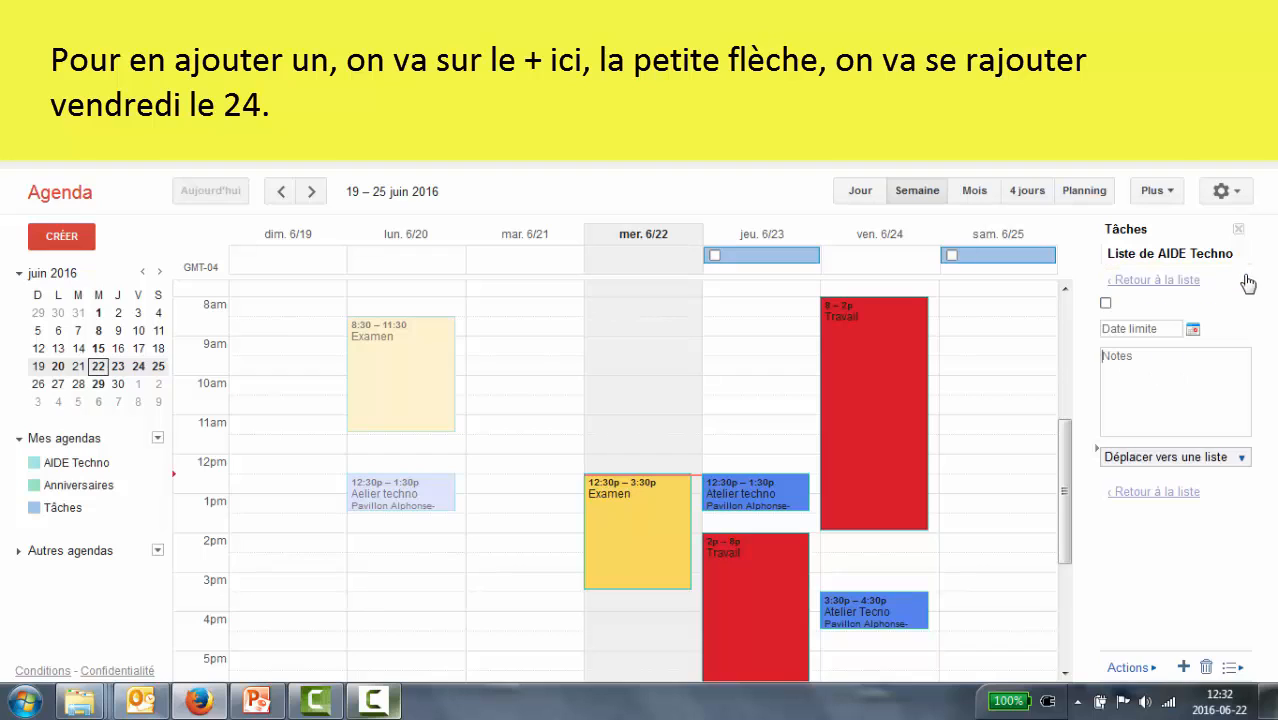
pyautogui.click(1168, 332)
pyautogui.click(1217, 444)
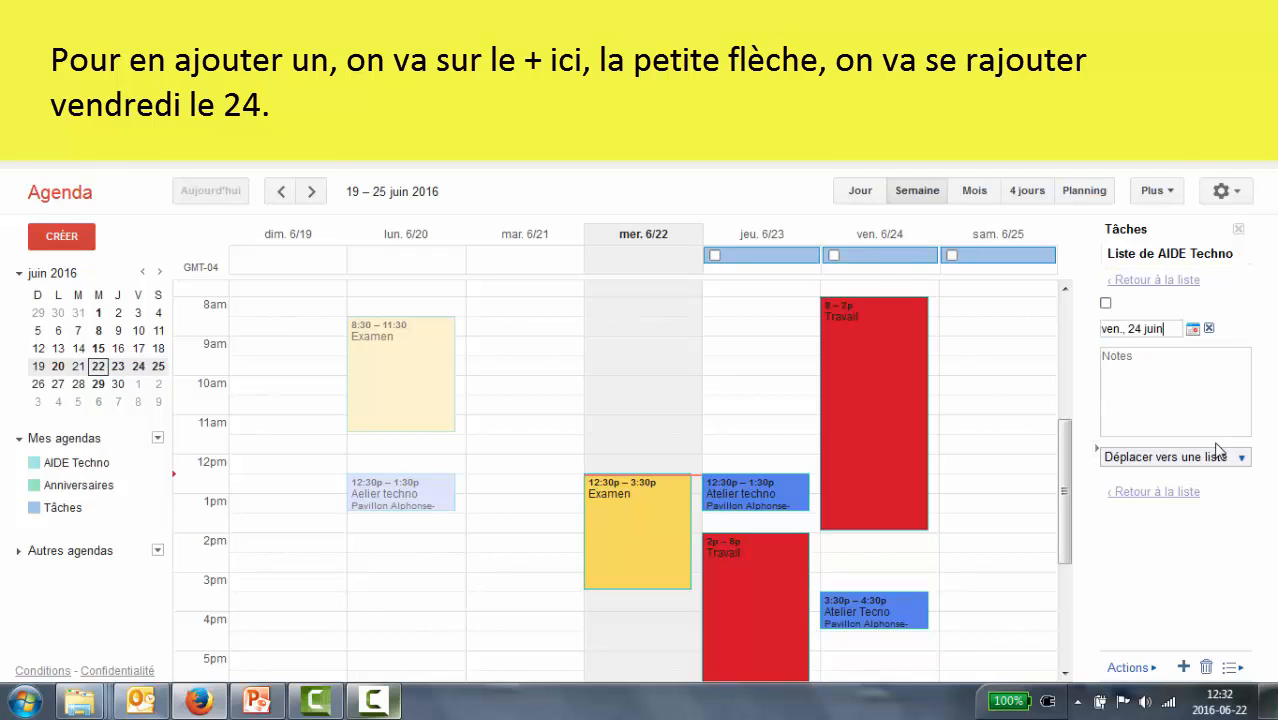
pyautogui.click(1136, 370)
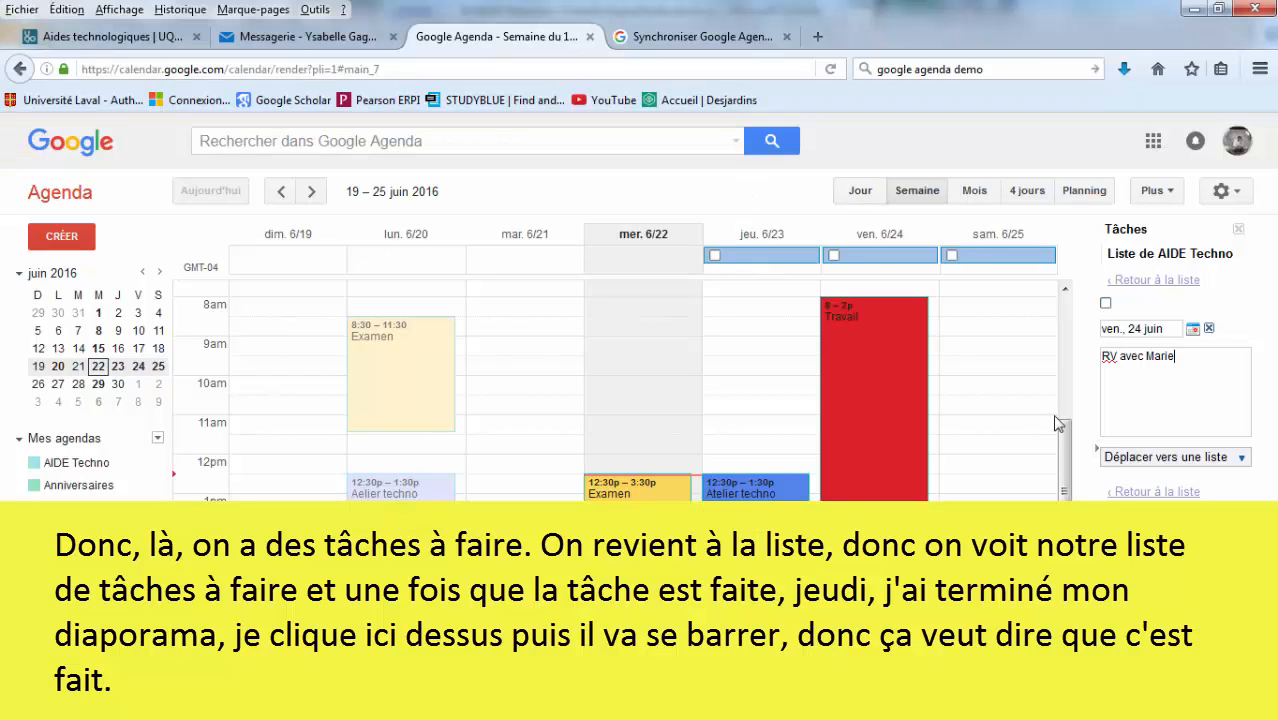
# Step: Return to the task list and mark Thursday's "Finir mon diaporama" task as completed
pyautogui.click(1155, 281)
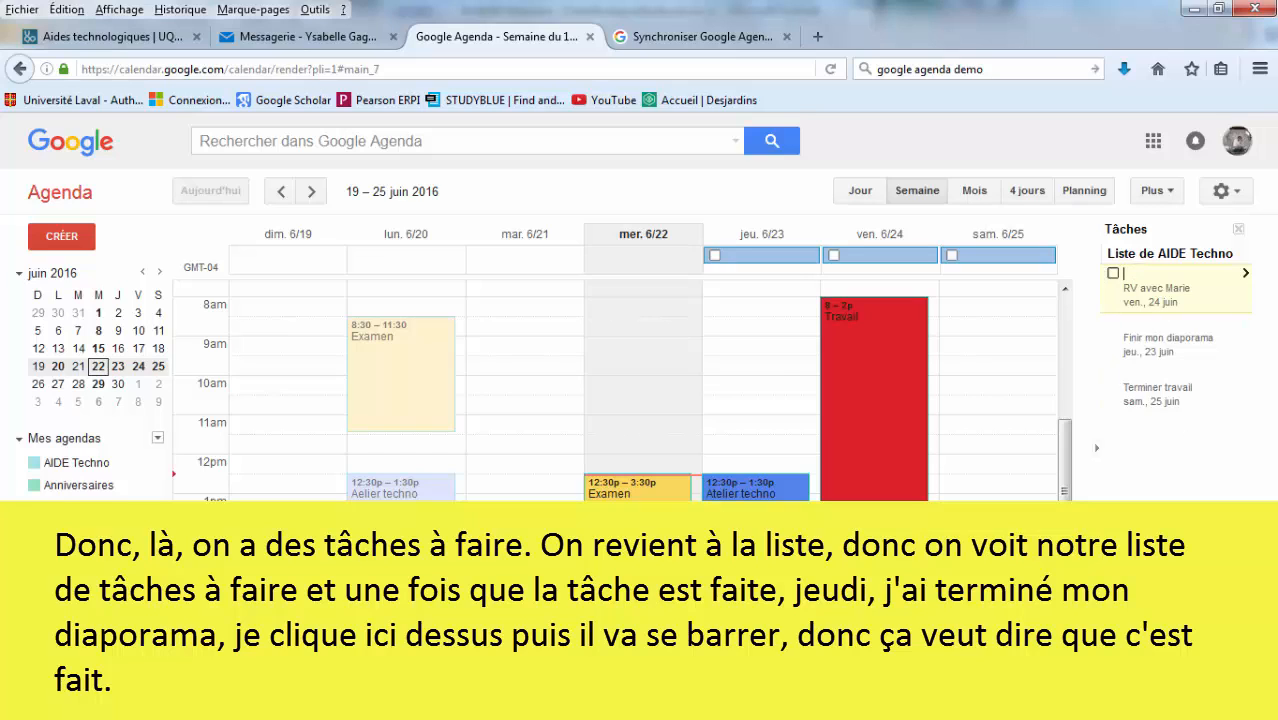
pyautogui.click(715, 258)
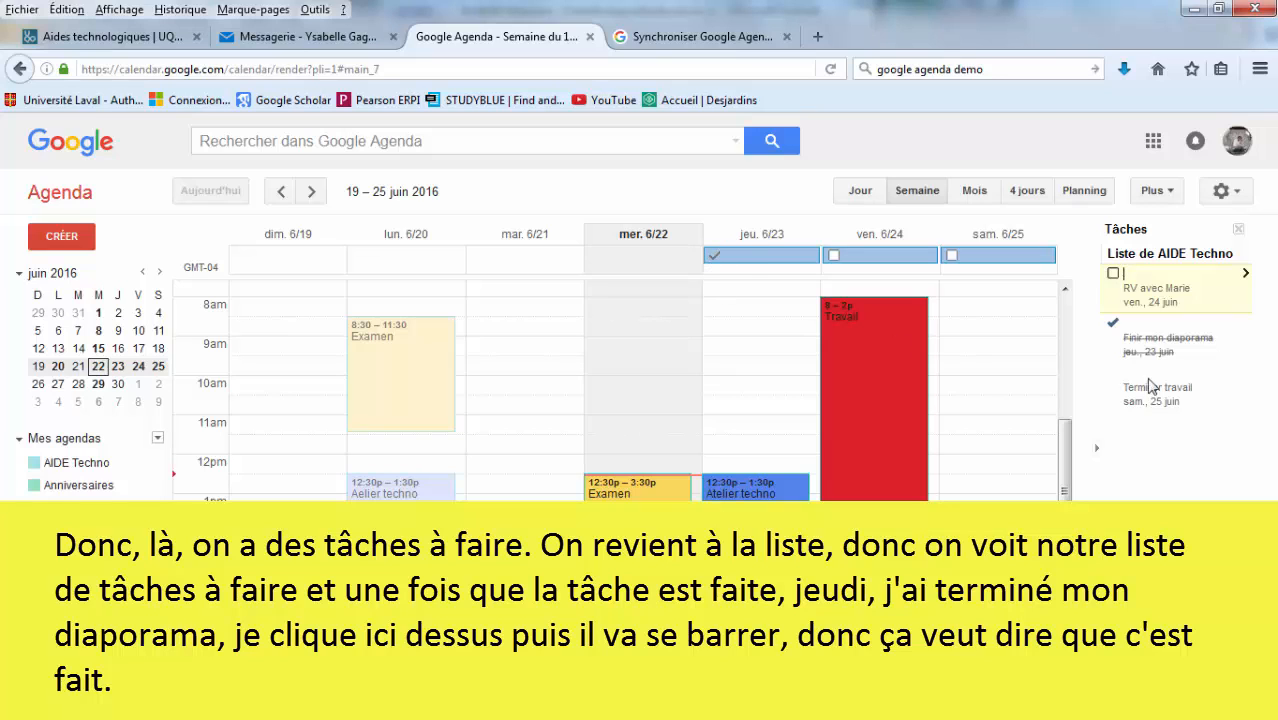